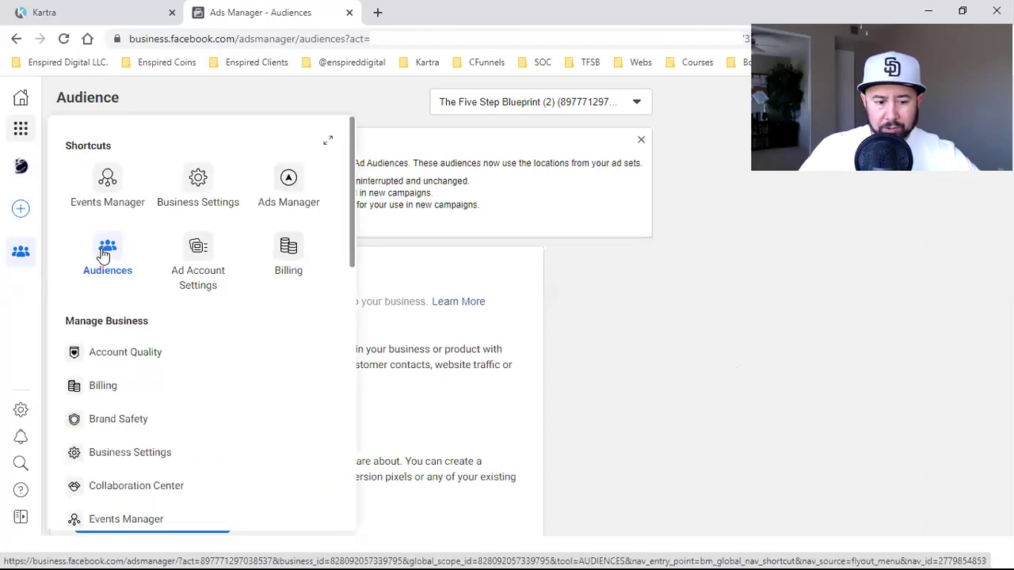
Step: Close the shortcuts menu and dismiss the notice about lookalike and special ad audience locations
{"action": "scroll", "coordinate": [147, 325], "scroll_direction": "down", "scroll_amount": 5}
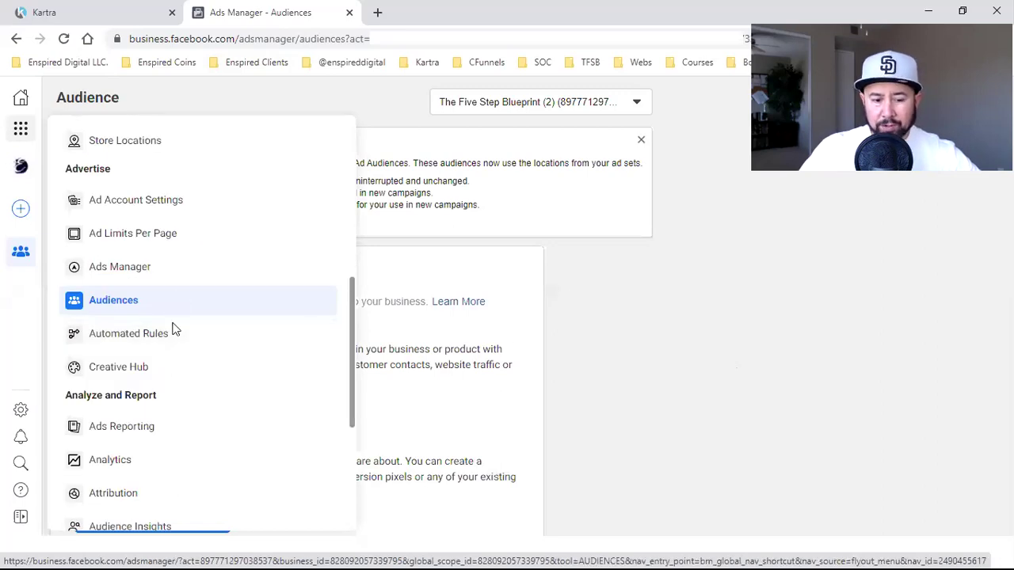
{"action": "left_click", "coordinate": [175, 353]}
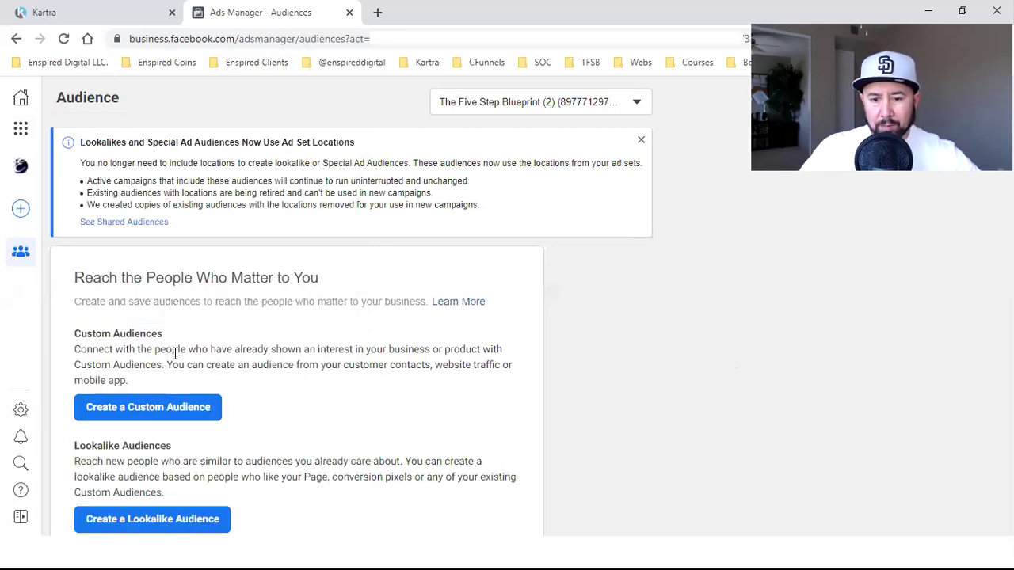
{"action": "left_click", "coordinate": [641, 140]}
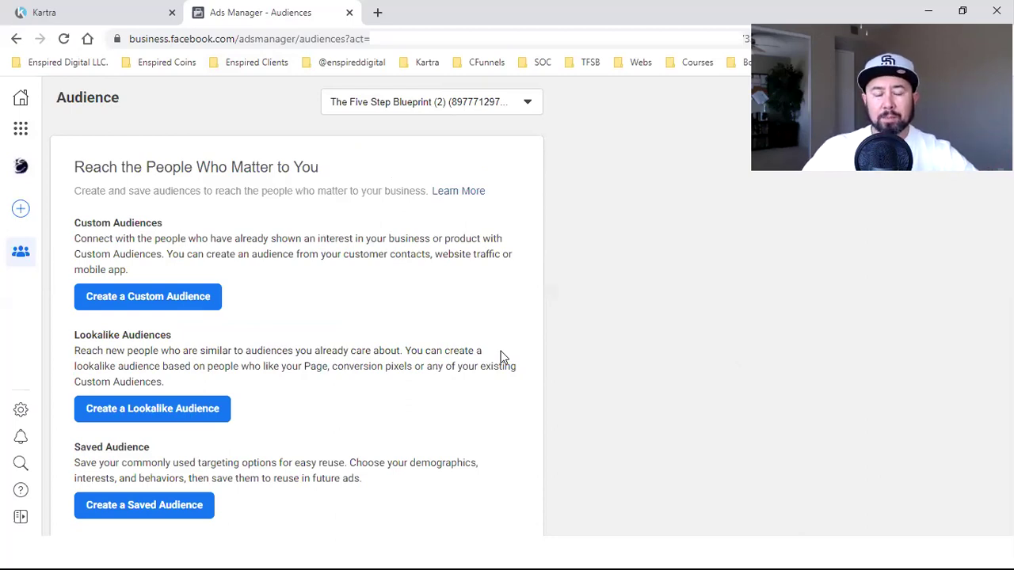
Step: Start a new custom audience with Website as its source
{"action": "left_click", "coordinate": [155, 306]}
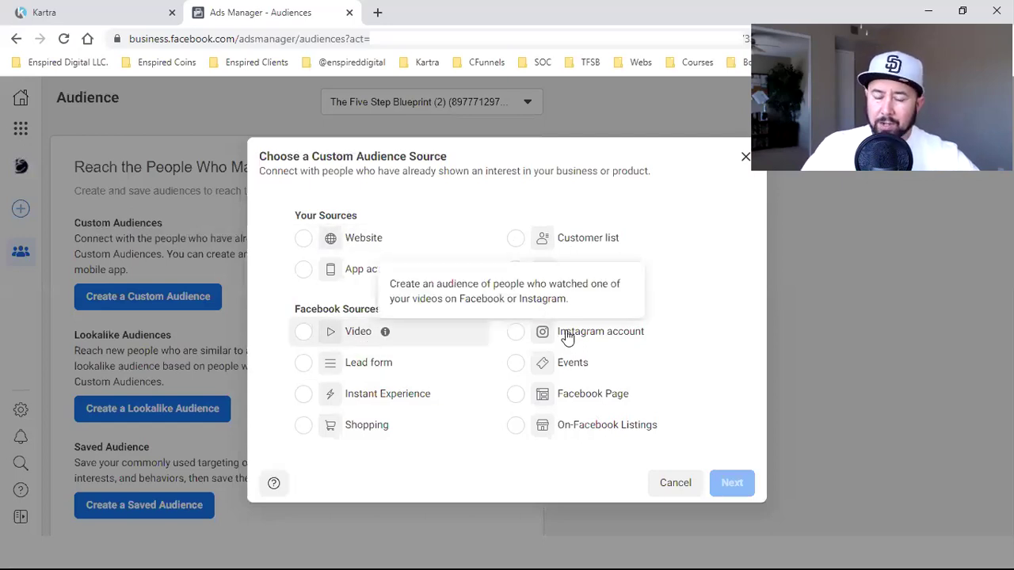
{"action": "mouse_move", "coordinate": [658, 336]}
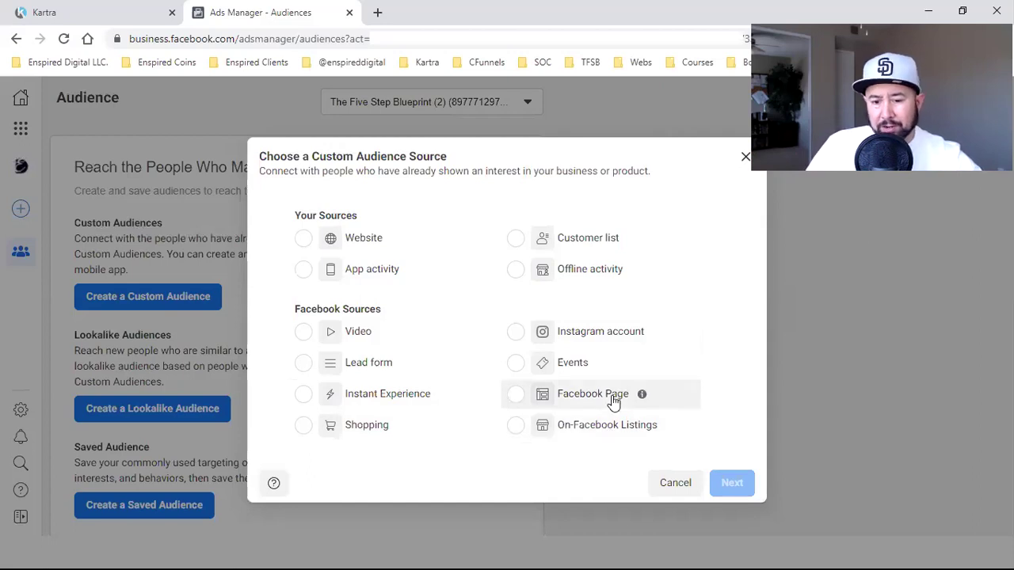
{"action": "mouse_move", "coordinate": [641, 396]}
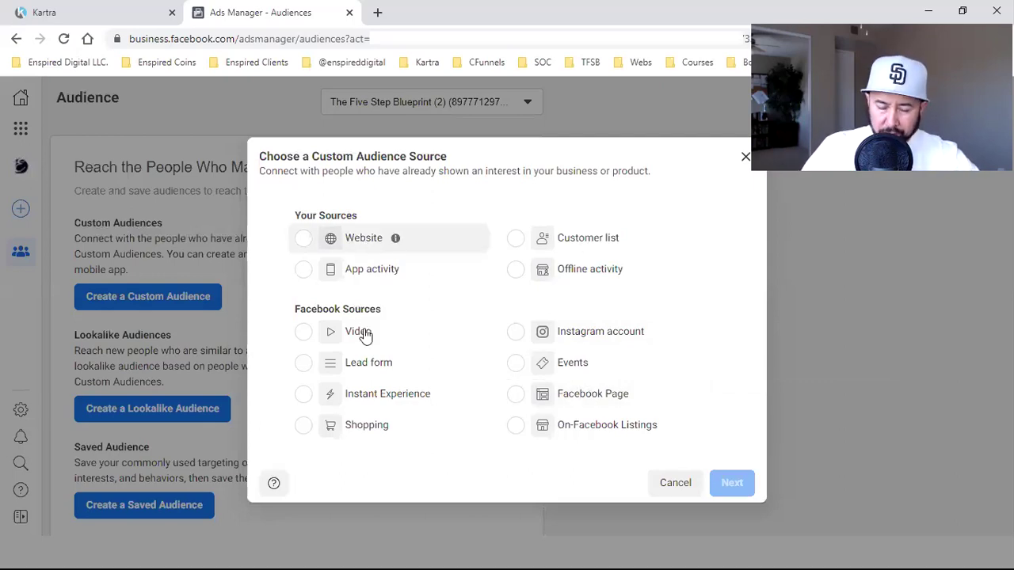
{"action": "left_click", "coordinate": [365, 249]}
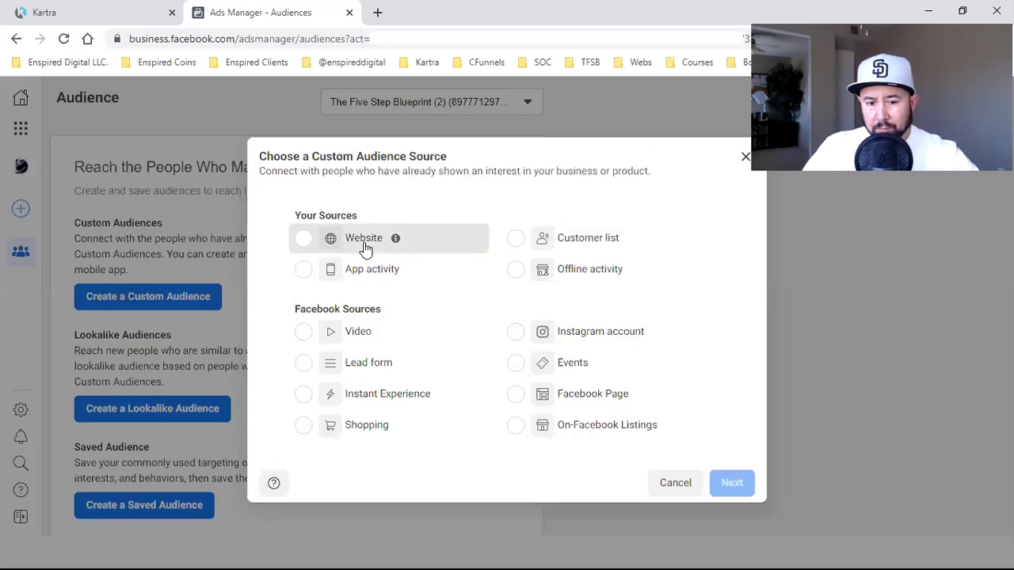
{"action": "left_click", "coordinate": [727, 468]}
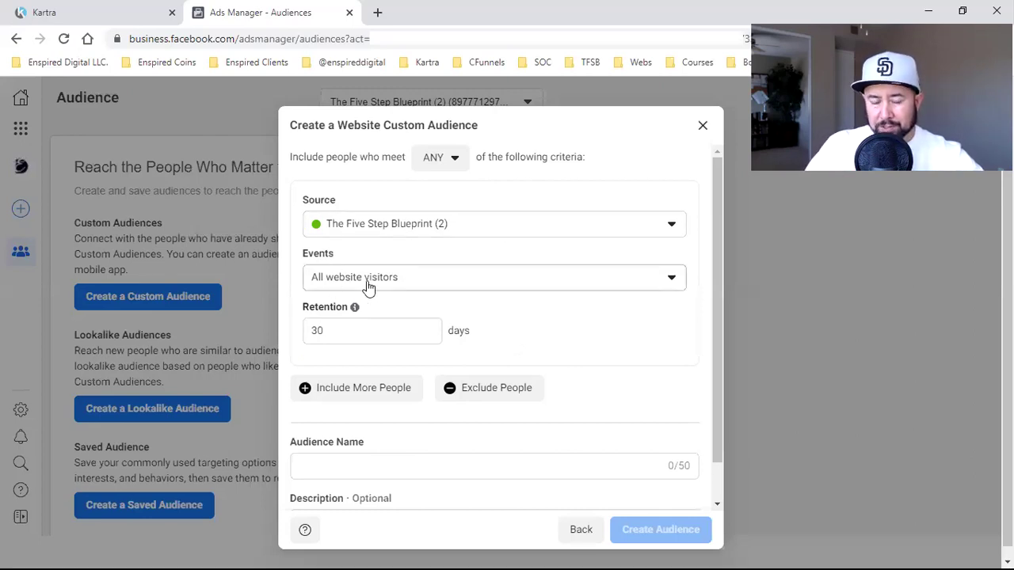
Step: Set the audience's event to People who visited specific web pages and its retention to 180 days
{"action": "left_click", "coordinate": [433, 286]}
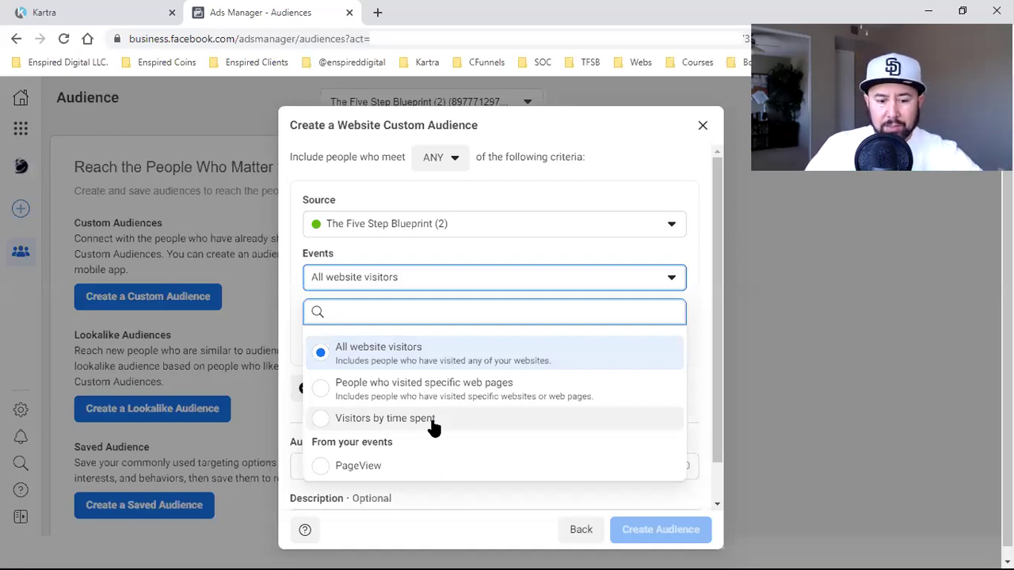
{"action": "scroll", "coordinate": [396, 452], "scroll_direction": "down", "scroll_amount": 1}
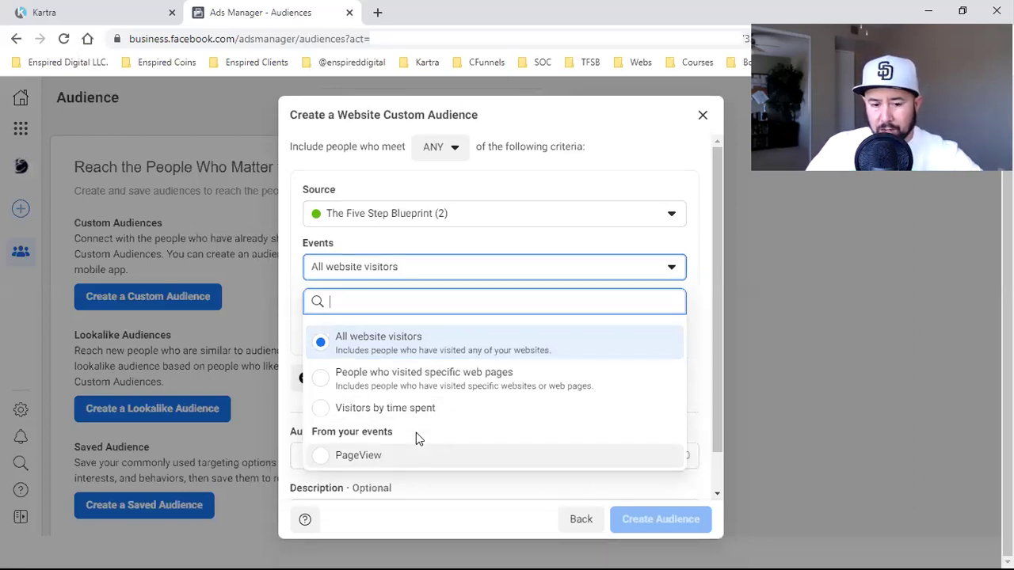
{"action": "left_click", "coordinate": [402, 385]}
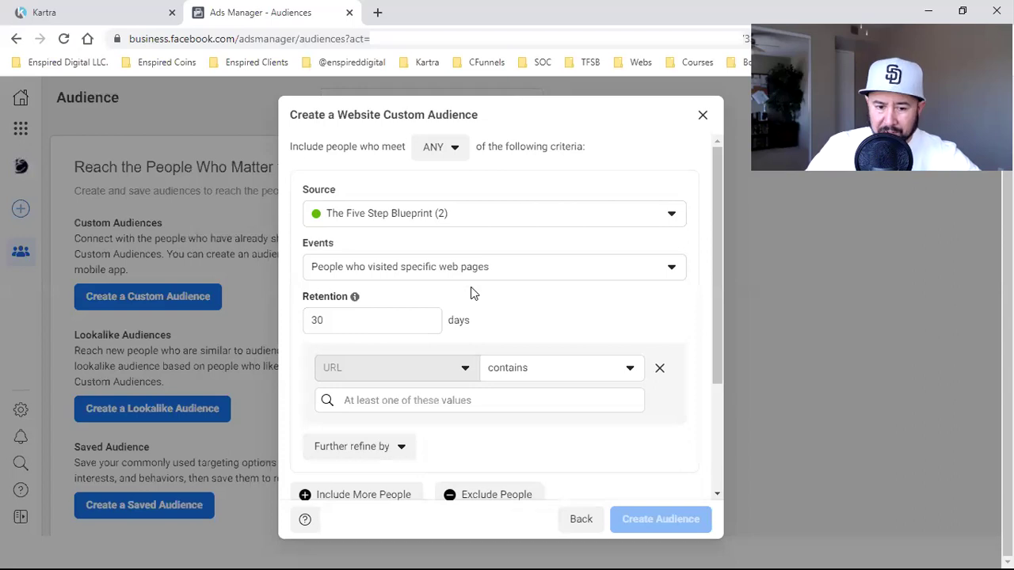
{"action": "double_click", "coordinate": [333, 319]}
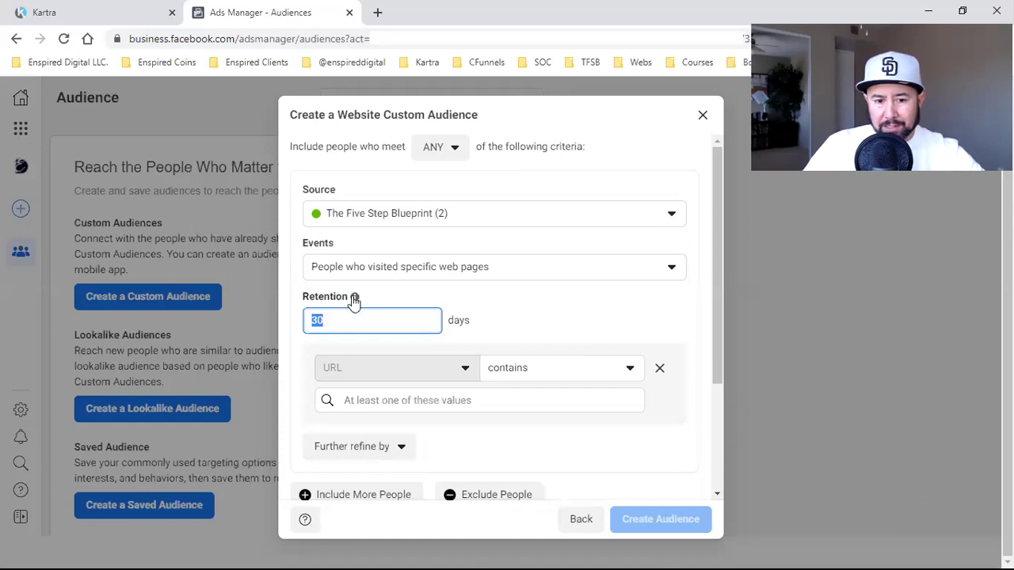
{"action": "mouse_move", "coordinate": [354, 299]}
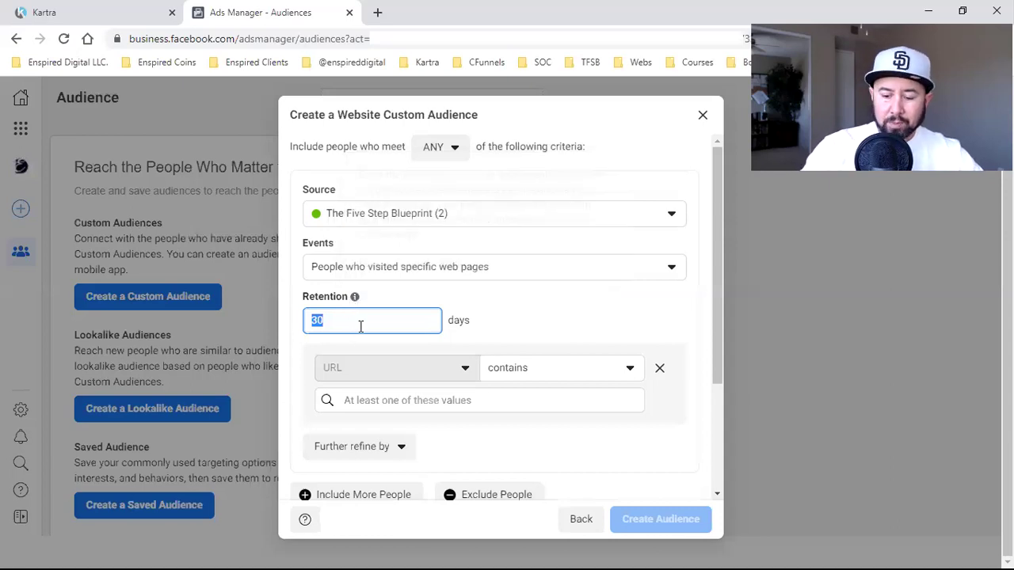
{"action": "type", "text": "180"}
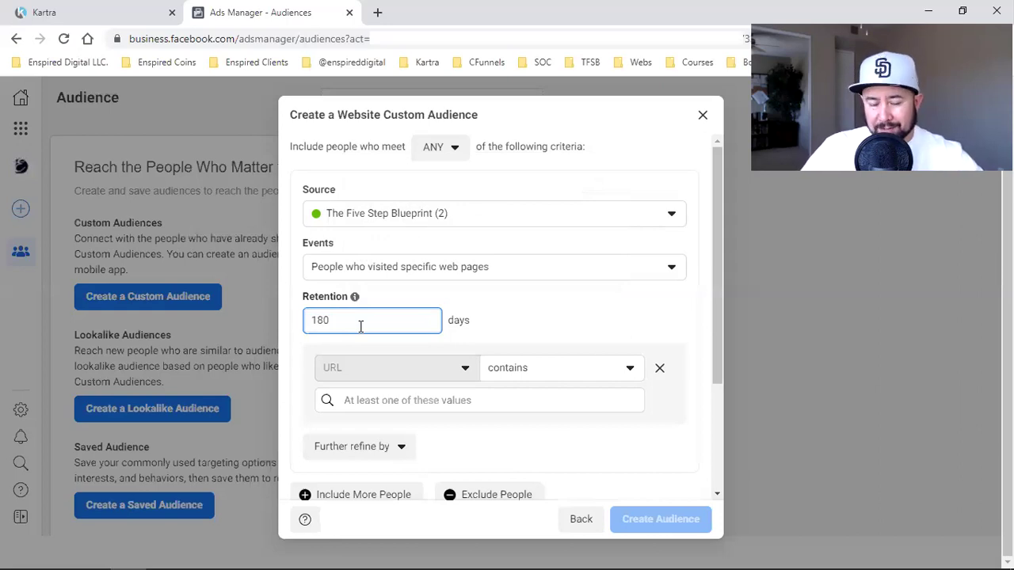
Step: Check the URL rule's operator options, keep it on contains, and make its value field ready for entry
{"action": "scroll", "coordinate": [396, 321], "scroll_direction": "down", "scroll_amount": 2}
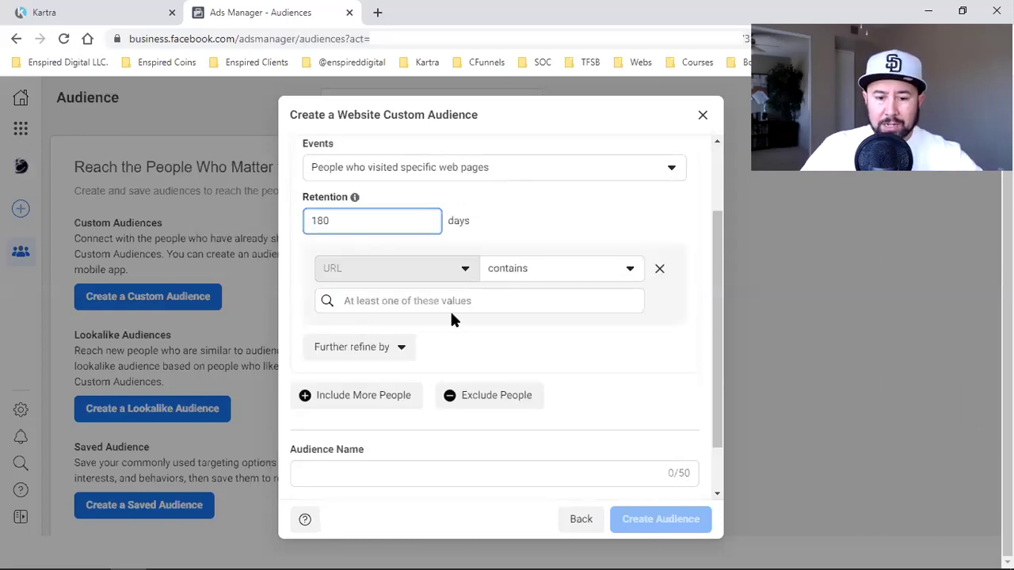
{"action": "scroll", "coordinate": [512, 230], "scroll_direction": "down", "scroll_amount": 1}
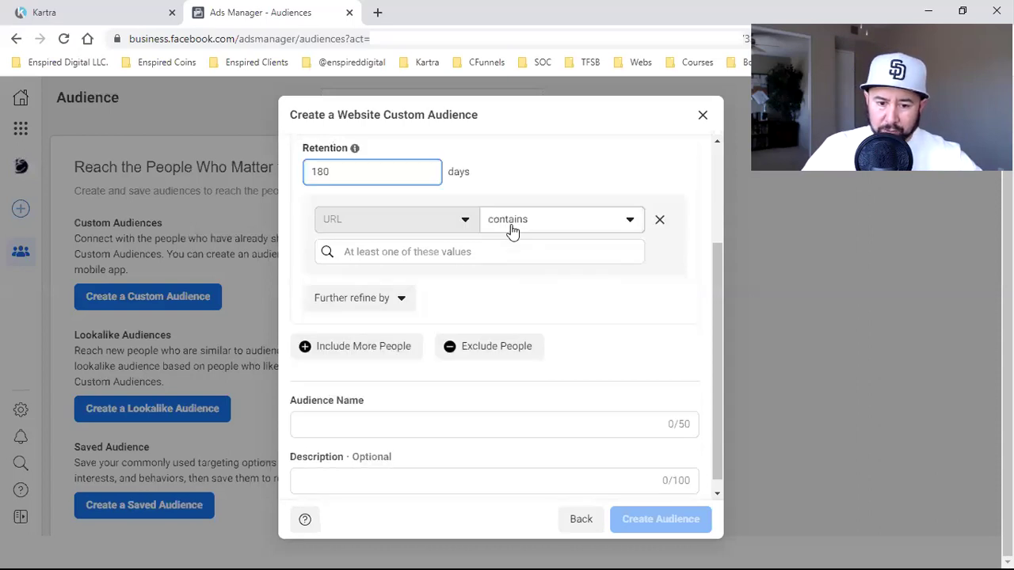
{"action": "left_click", "coordinate": [511, 228]}
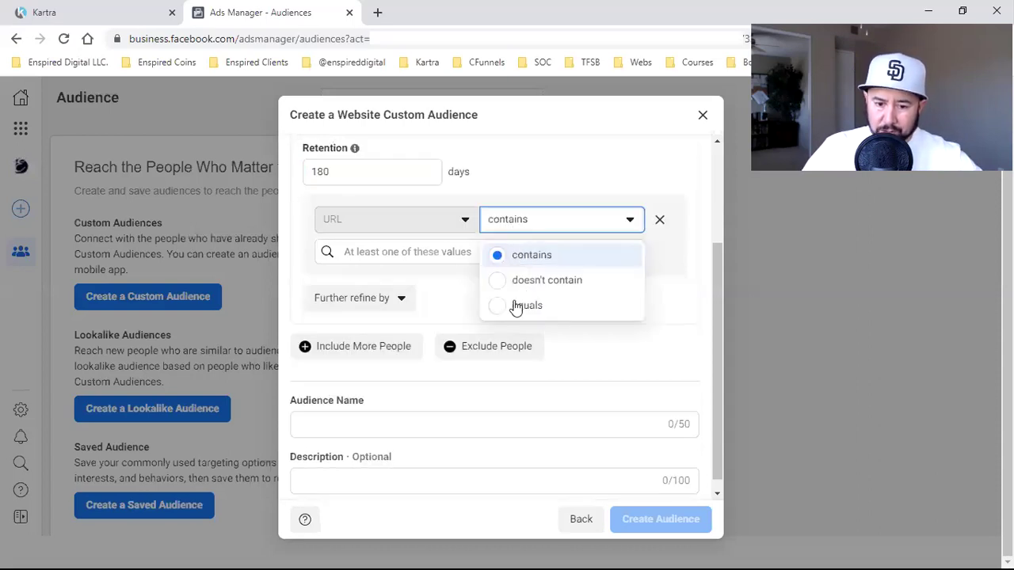
{"action": "left_click", "coordinate": [665, 404]}
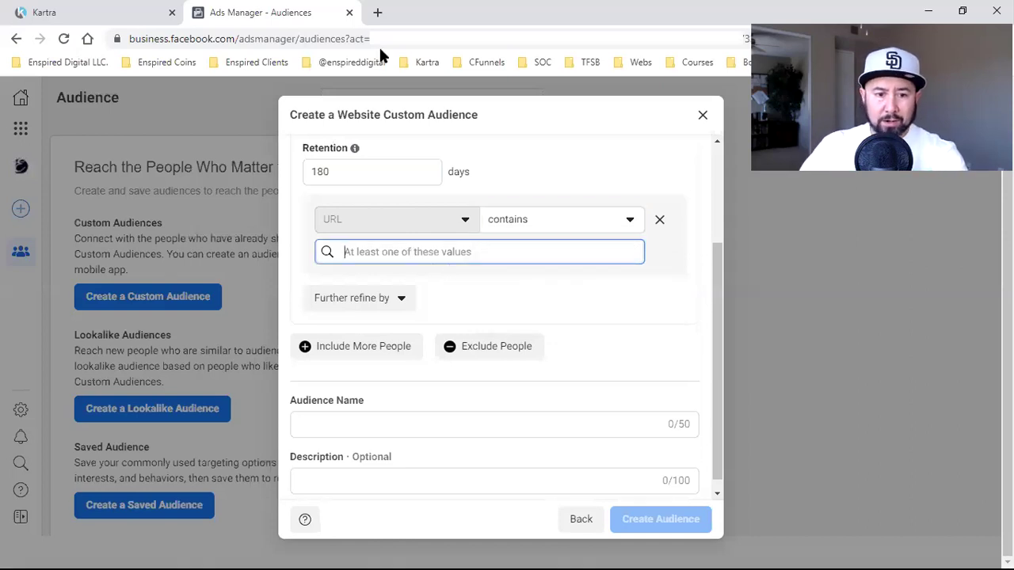
{"action": "left_click", "coordinate": [139, 8]}
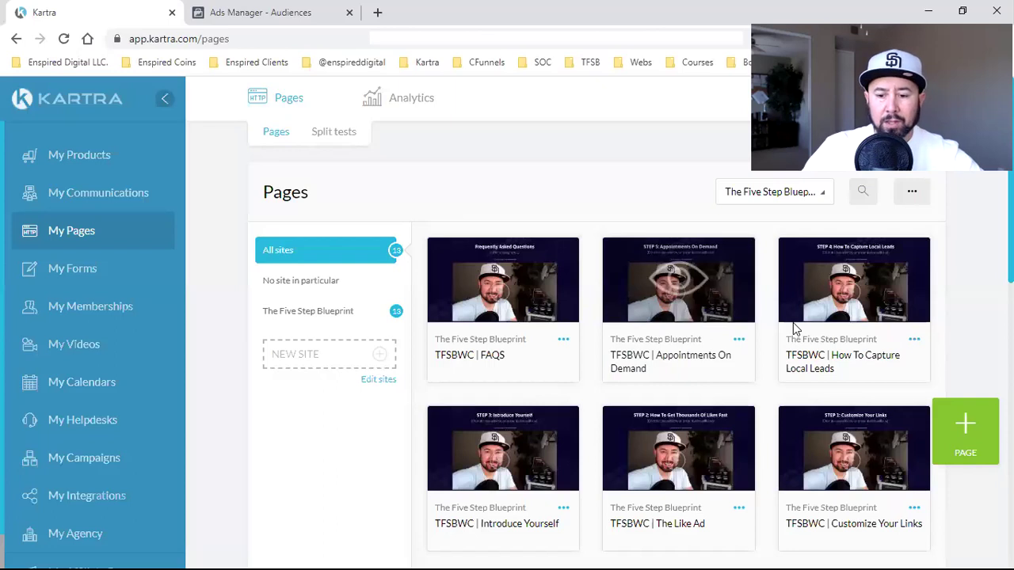
{"action": "scroll", "coordinate": [795, 327], "scroll_direction": "down", "scroll_amount": 1}
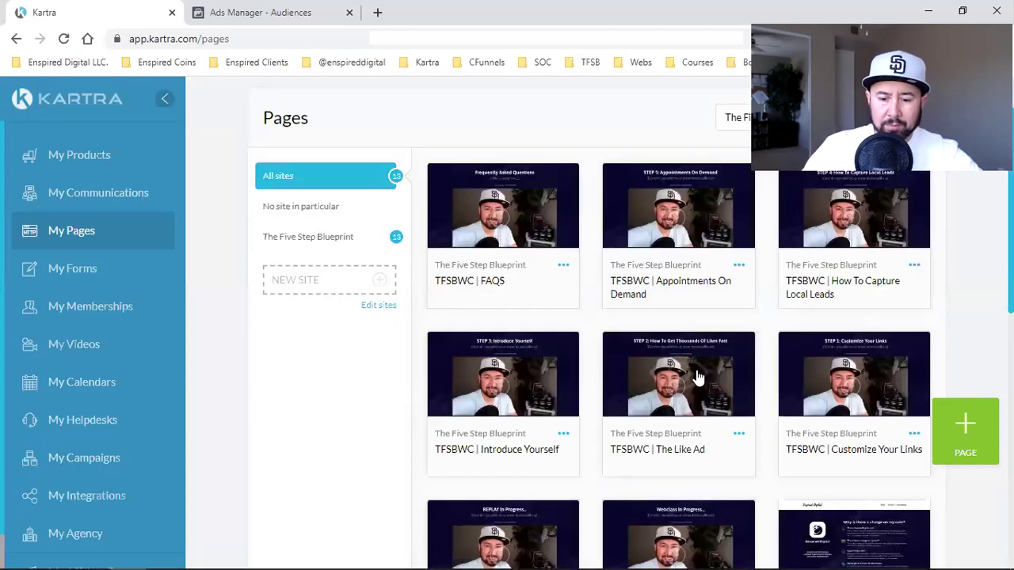
{"action": "scroll", "coordinate": [772, 358], "scroll_direction": "down", "scroll_amount": 1}
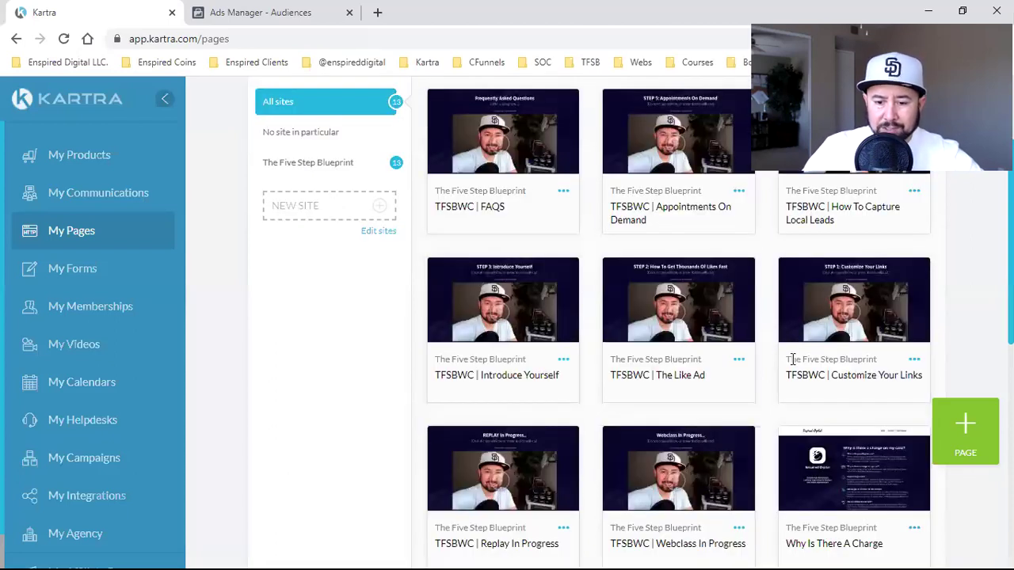
{"action": "scroll", "coordinate": [793, 360], "scroll_direction": "down", "scroll_amount": 3}
{"action": "scroll", "coordinate": [794, 371], "scroll_direction": "up", "scroll_amount": 1}
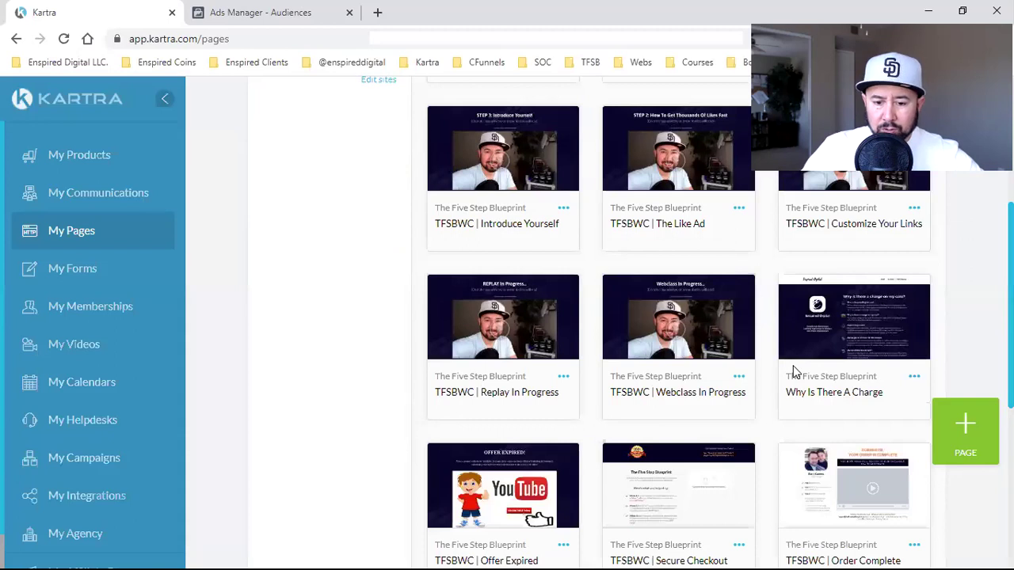
{"action": "scroll", "coordinate": [563, 356], "scroll_direction": "down", "scroll_amount": 5}
{"action": "mouse_move", "coordinate": [563, 345]}
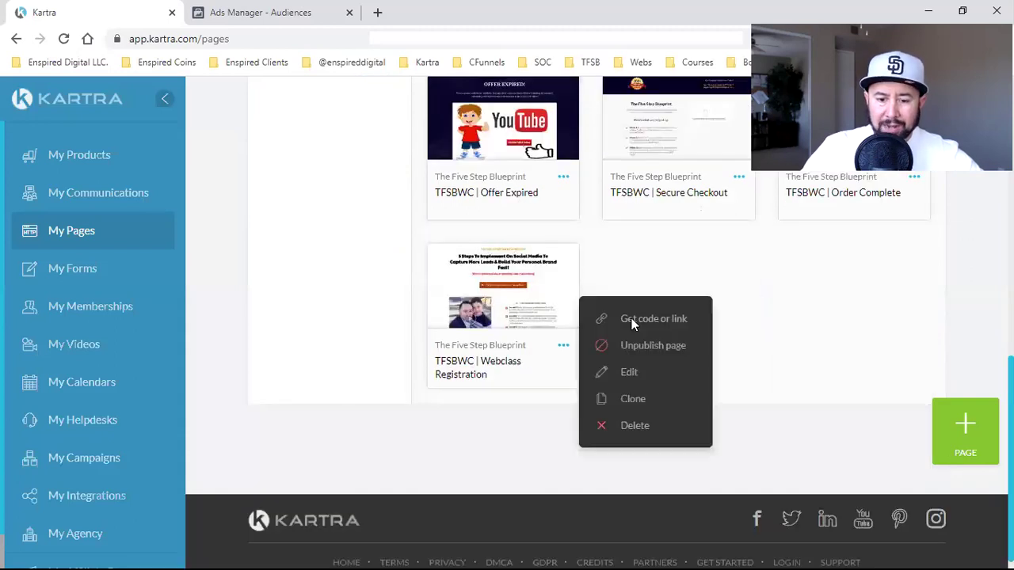
{"action": "left_click", "coordinate": [642, 319]}
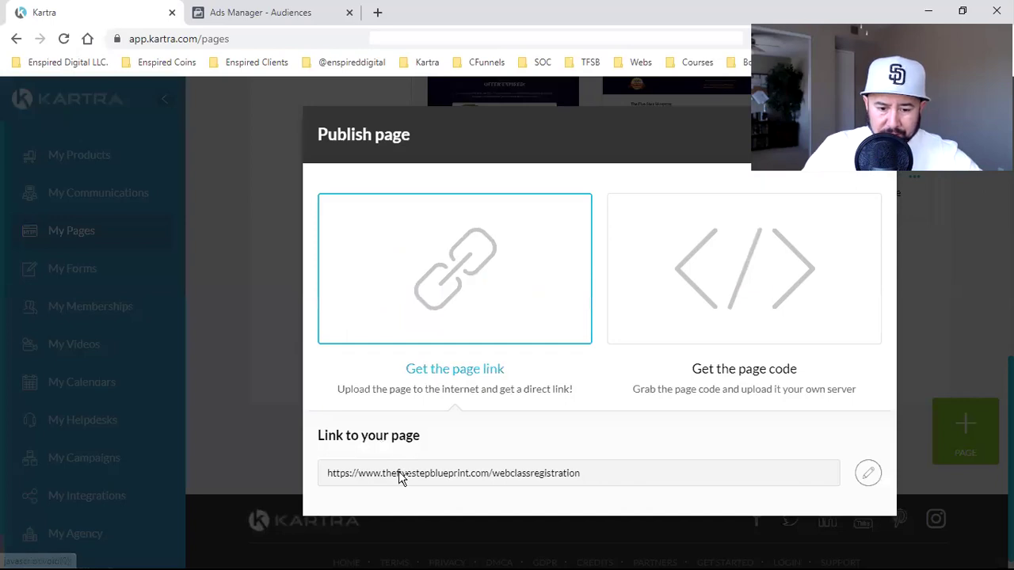
{"action": "left_click_drag", "start_coordinate": [384, 473], "coordinate": [561, 476]}
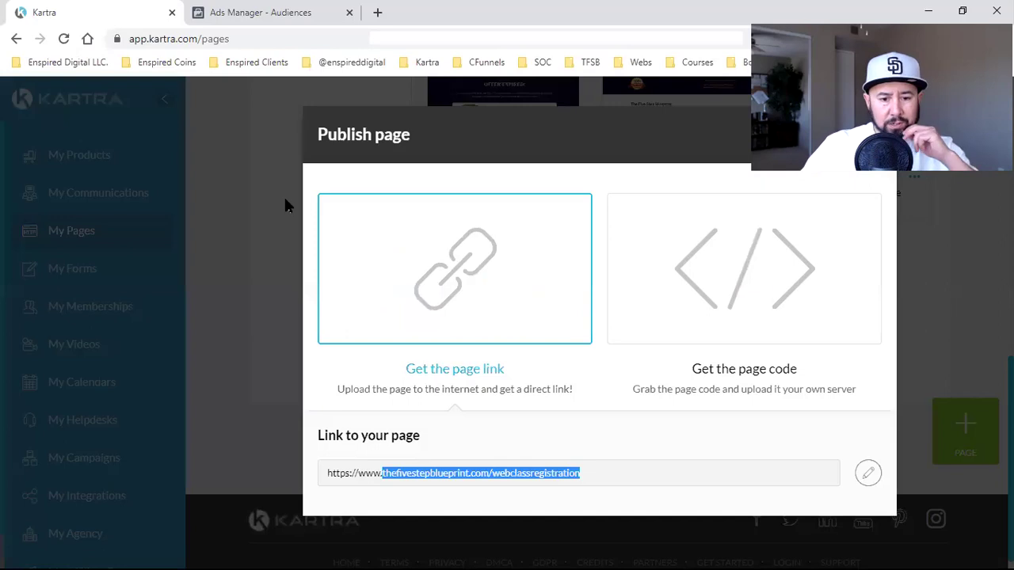
Step: Switch back to Ads Manager and add thefivestepblueprint.com/webclassregistration as the URL rule's value
{"action": "key", "text": "ctrl+Tab"}
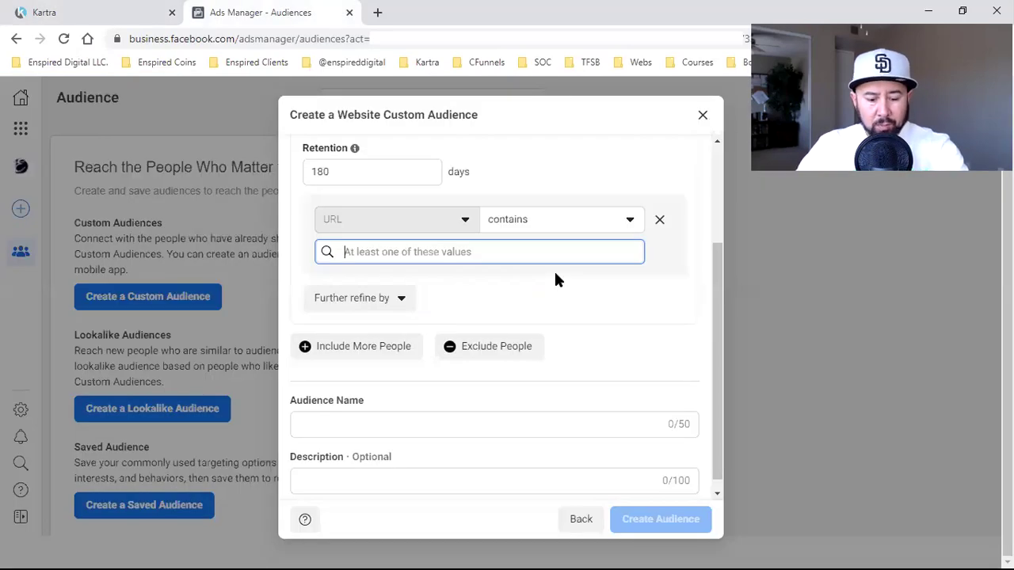
{"action": "type", "text": "thefivestepblueprint.com/webclassregistration"}
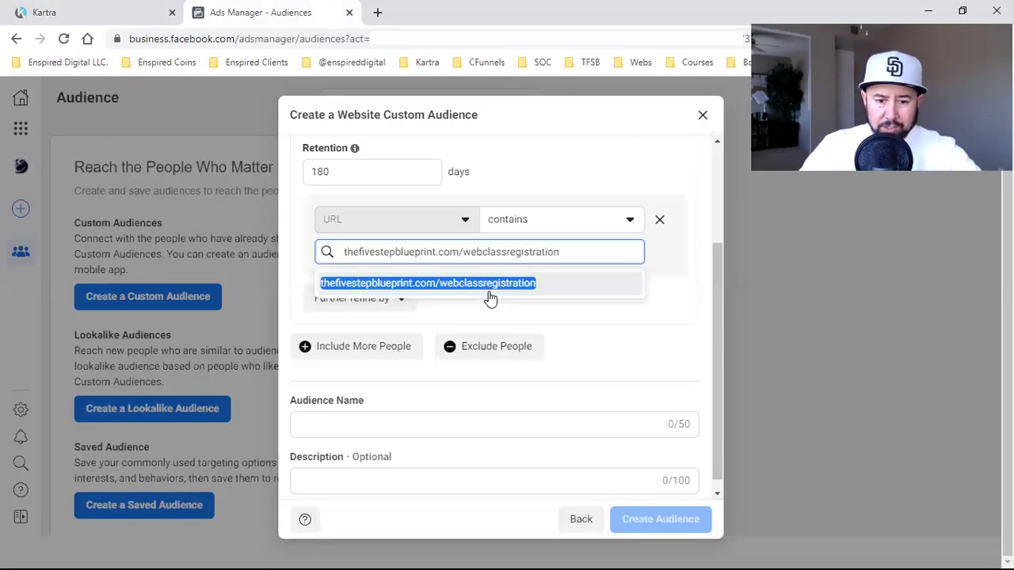
{"action": "key", "text": "Return"}
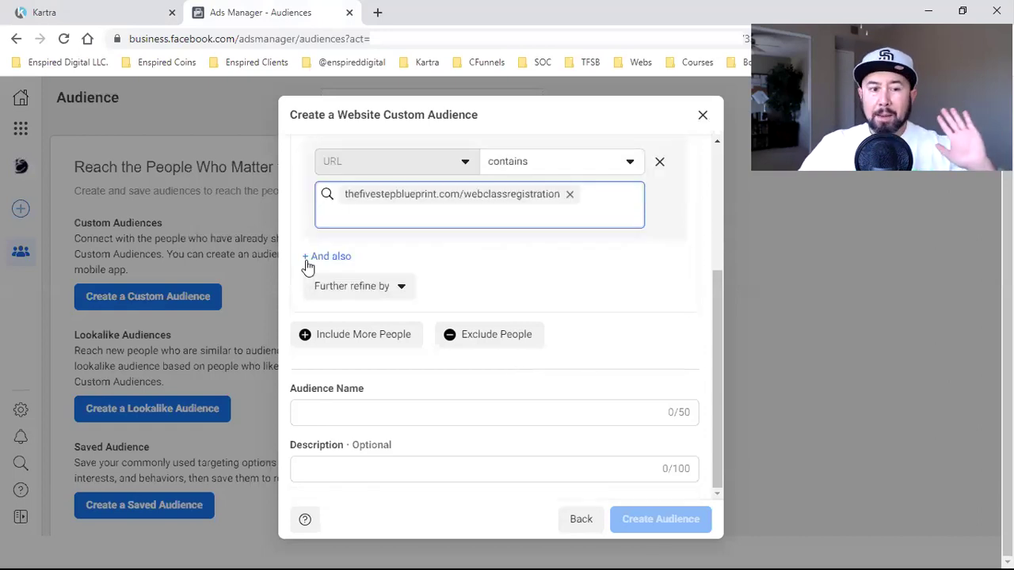
Step: Look up the TFSBWC | Webclass In Progress page link in Kartra and return to the website audience in Ads Manager
{"action": "key", "text": "ctrl+Tab"}
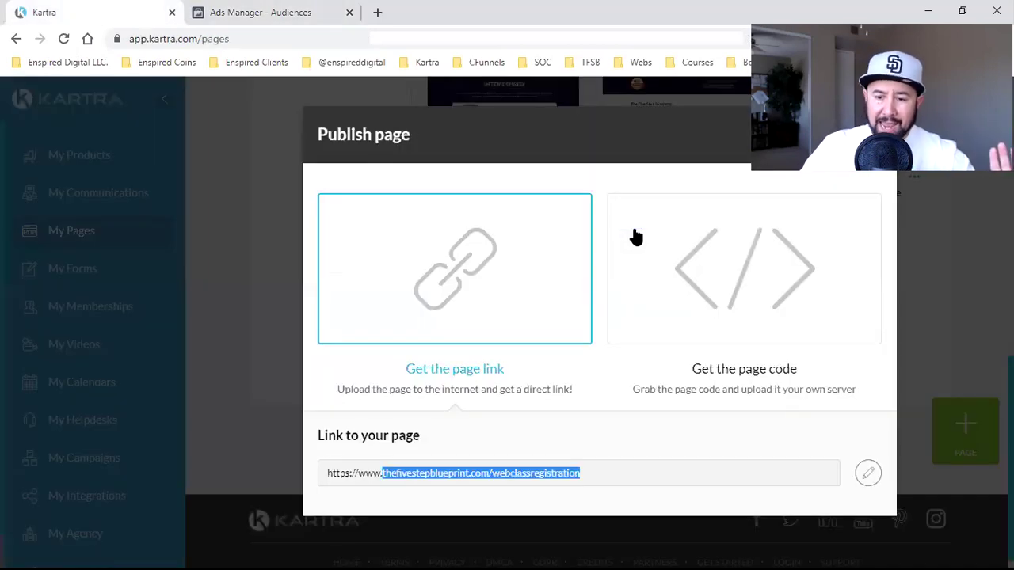
{"action": "left_click", "coordinate": [830, 140]}
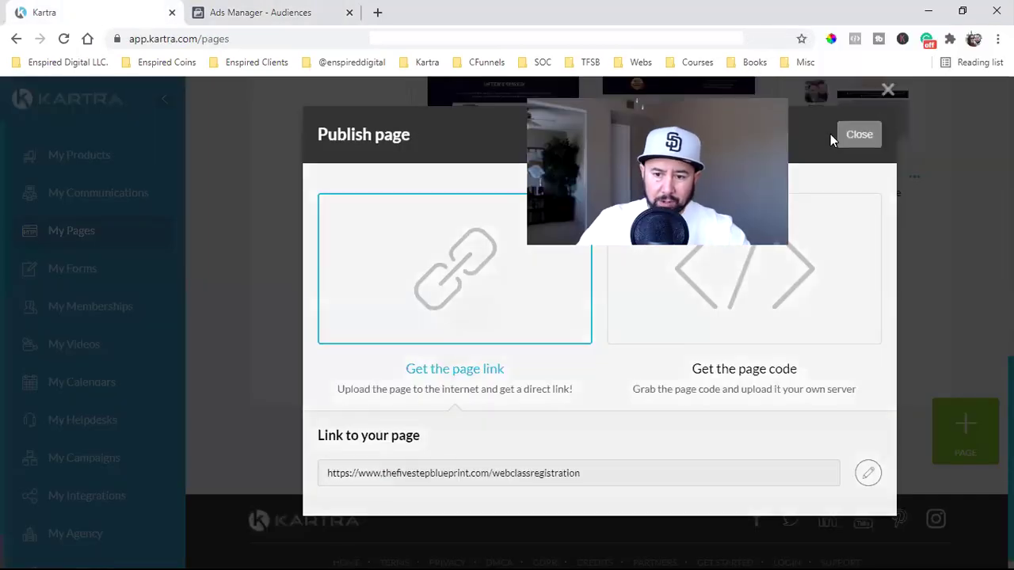
{"action": "left_click", "coordinate": [876, 135]}
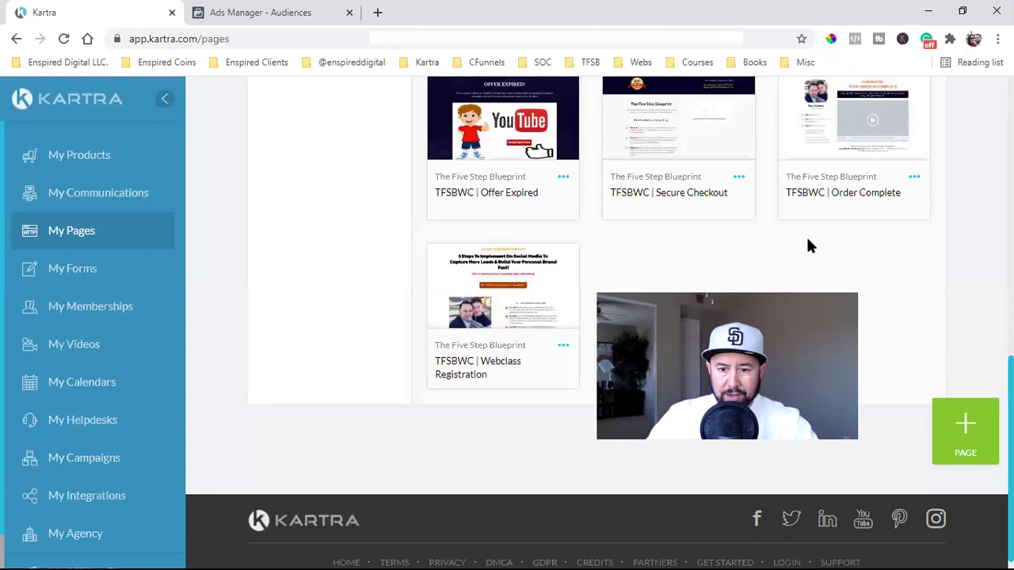
{"action": "scroll", "coordinate": [733, 195], "scroll_direction": "up", "scroll_amount": 2}
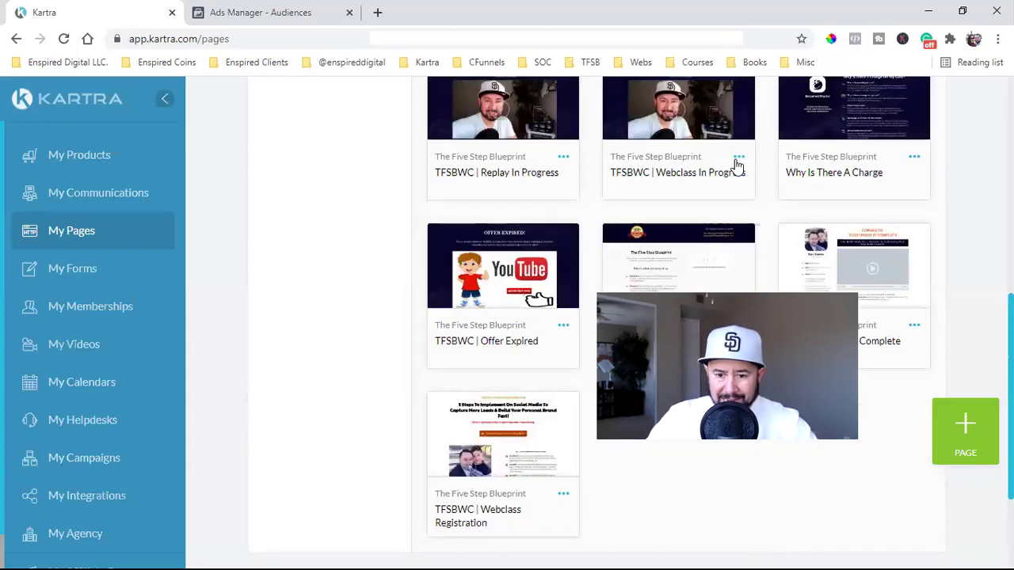
{"action": "left_click", "coordinate": [809, 138]}
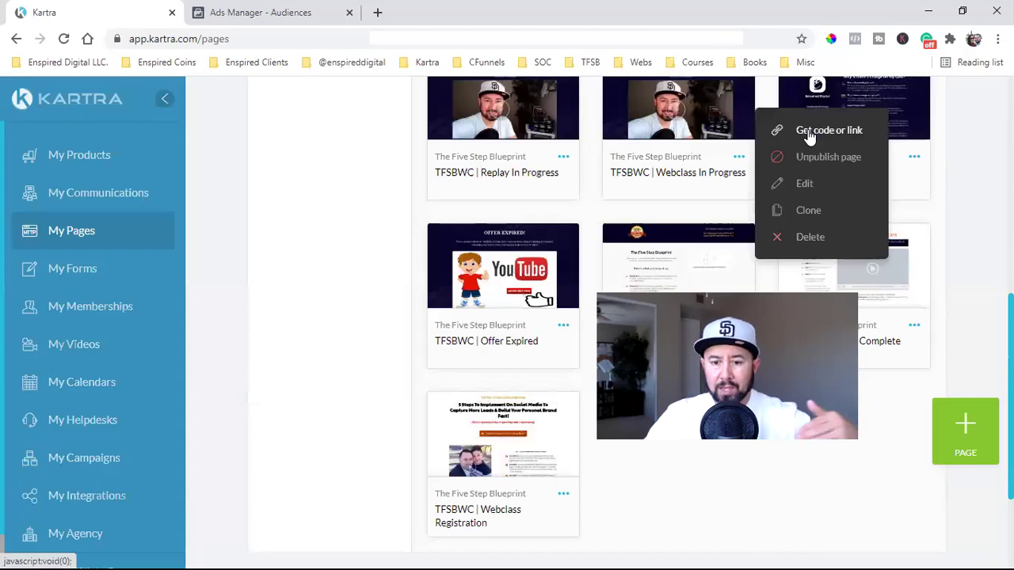
{"action": "left_click", "coordinate": [809, 133]}
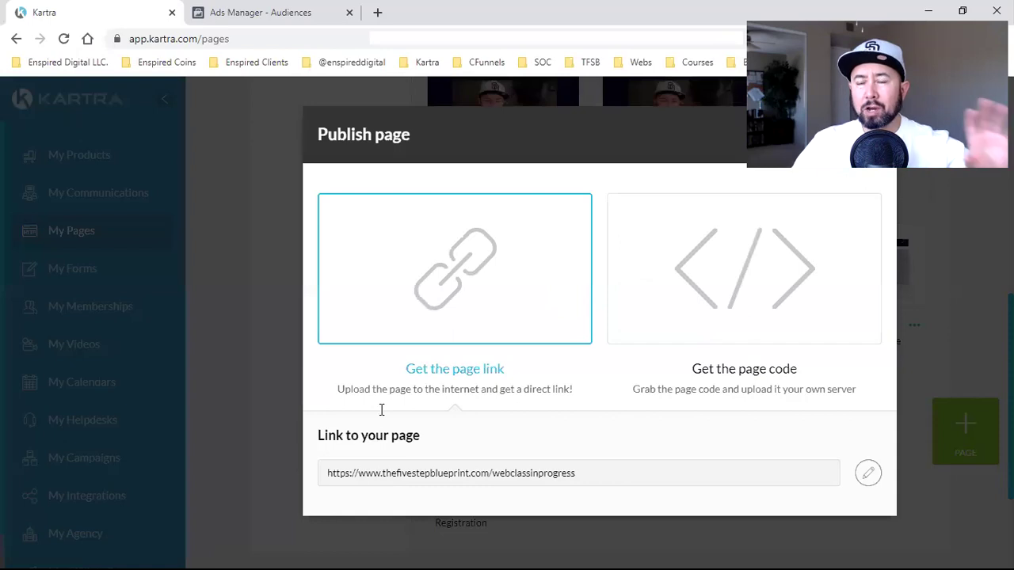
{"action": "key", "text": "ctrl+Tab"}
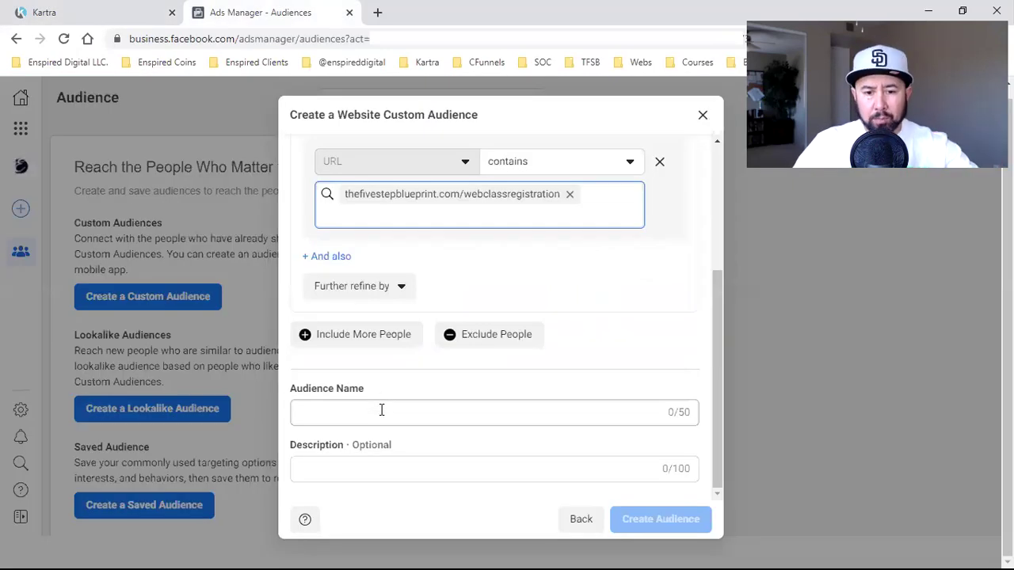
Step: Exclude people who visited specific web pages within 180 days, with the URL containing thefivestepblueprint.com/webclassinprogress
{"action": "left_click", "coordinate": [497, 339]}
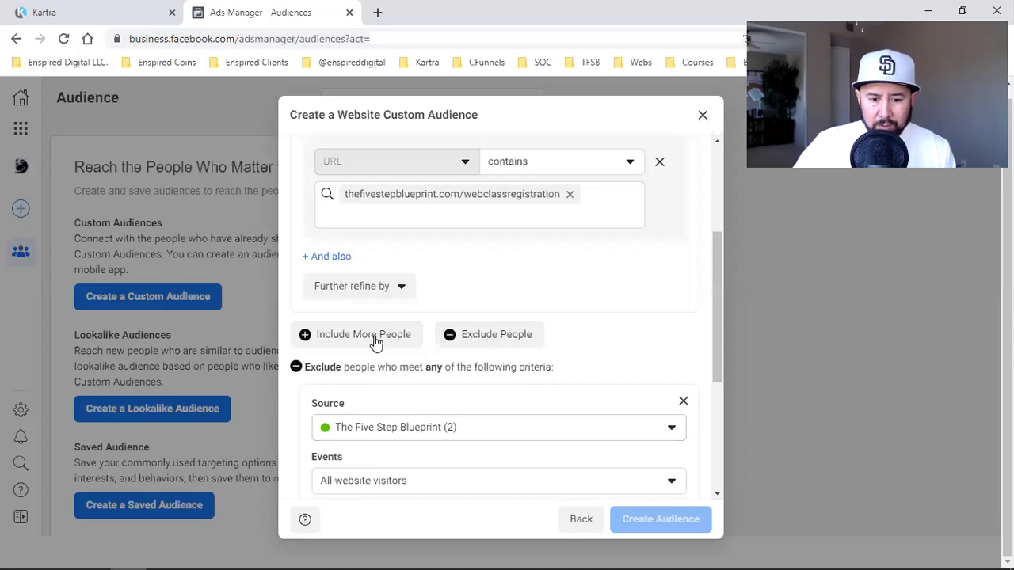
{"action": "left_click", "coordinate": [422, 480]}
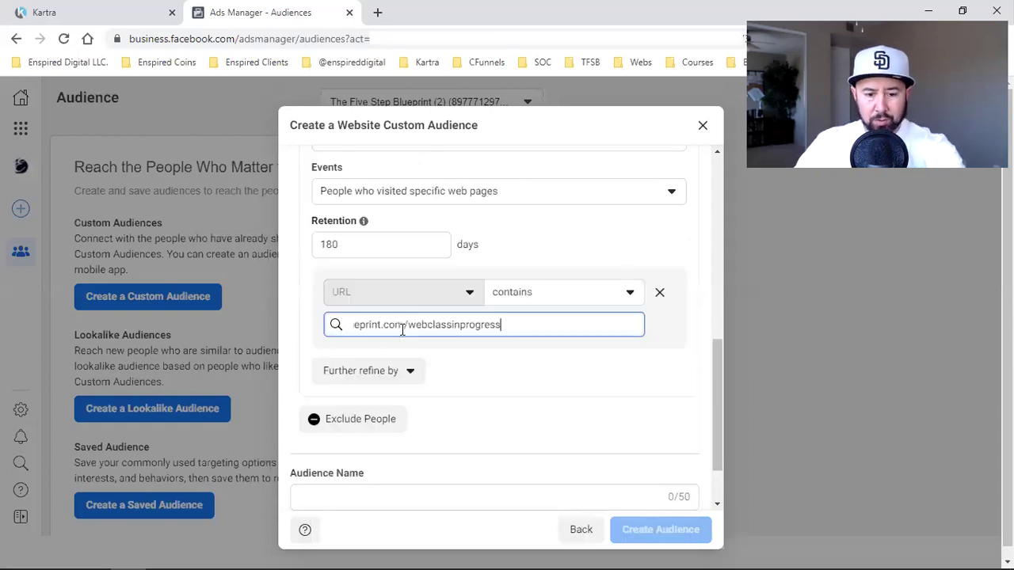
{"action": "key", "text": "Return"}
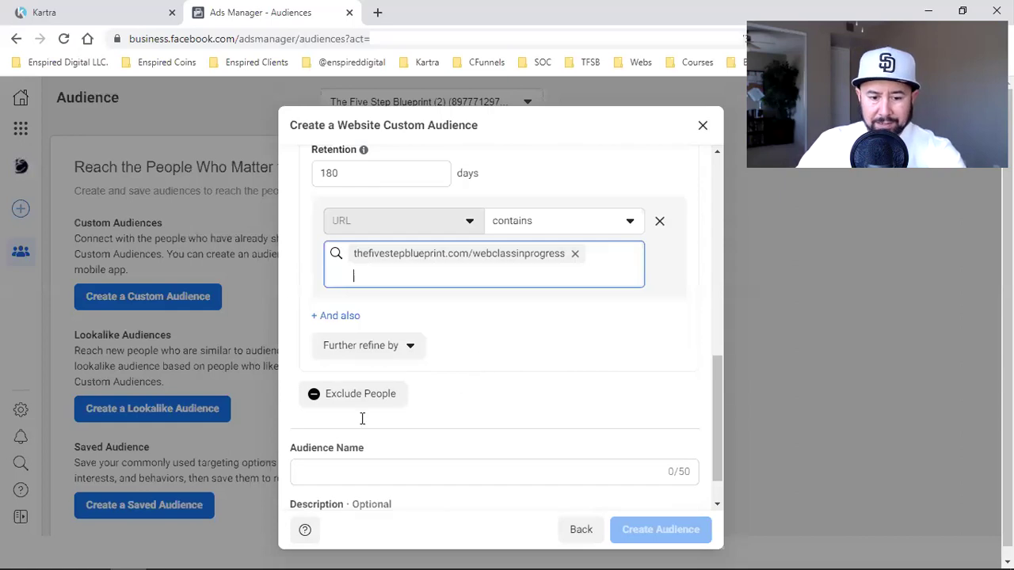
Step: Name the audience TFSB Website Visitors (Only) and create it
{"action": "scroll", "coordinate": [362, 420], "scroll_direction": "down", "scroll_amount": 1}
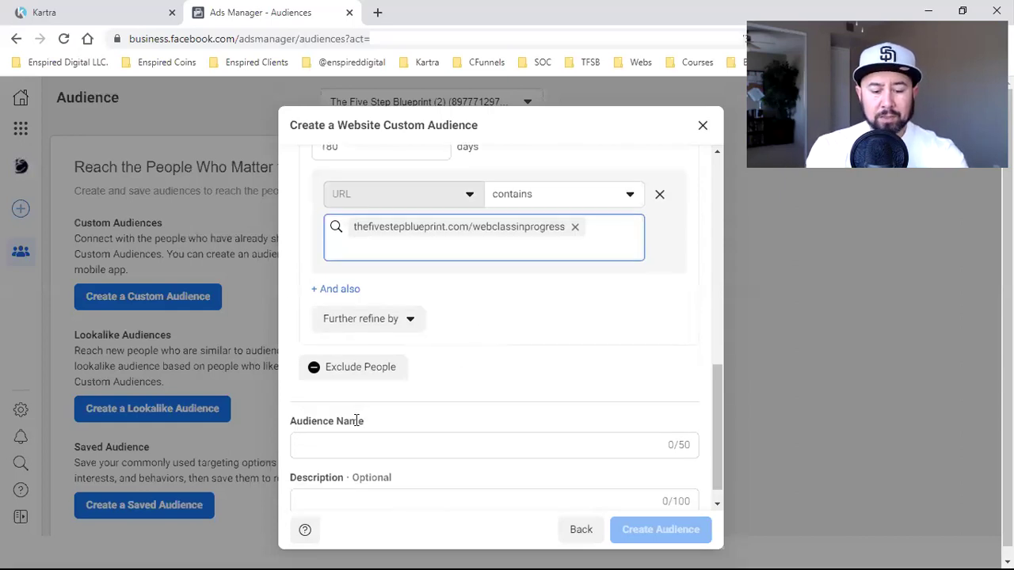
{"action": "left_click", "coordinate": [355, 421]}
{"action": "type", "text": "TFS"}
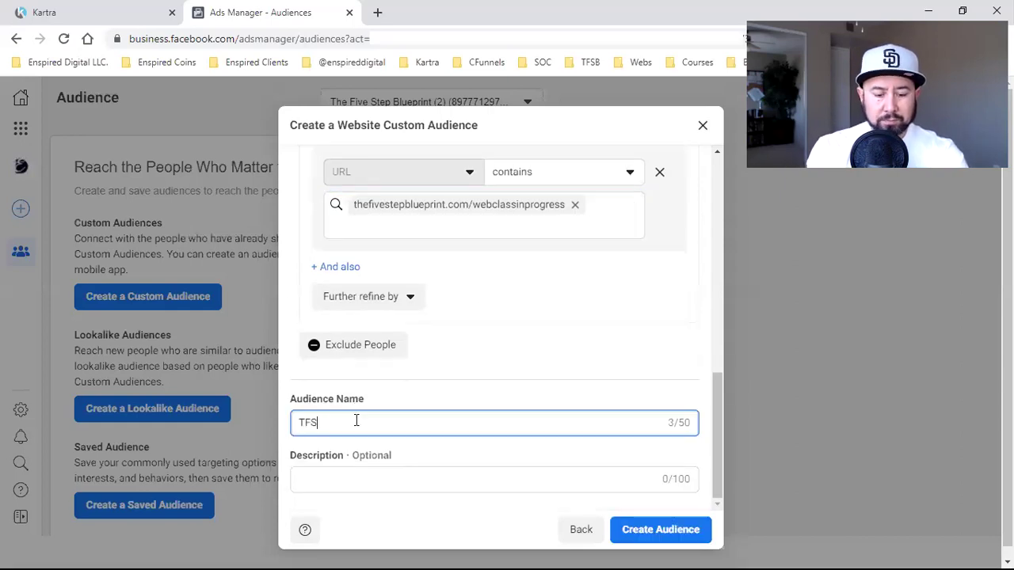
{"action": "type", "text": "B We"}
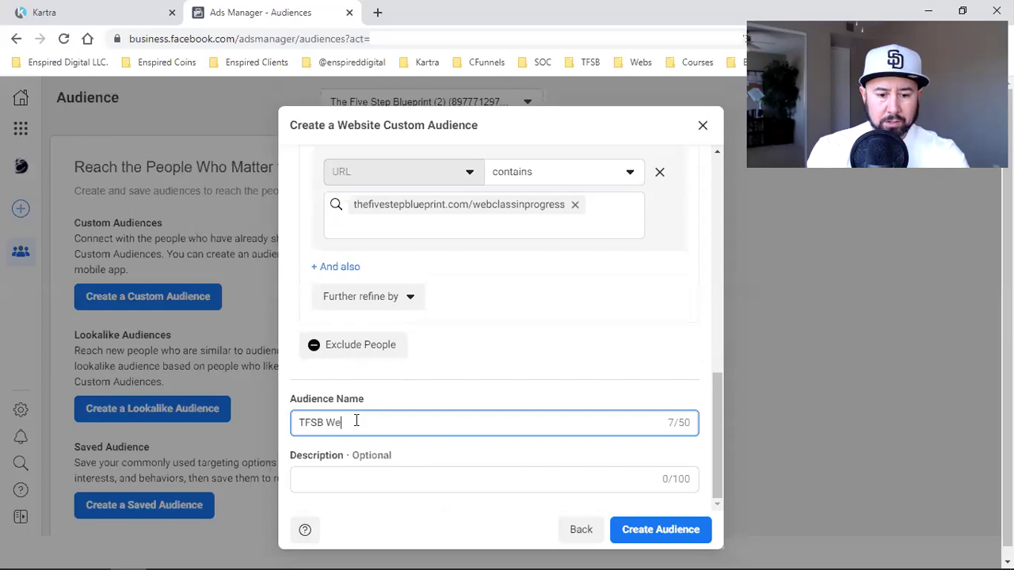
{"action": "type", "text": "bsite Visitors (Only)"}
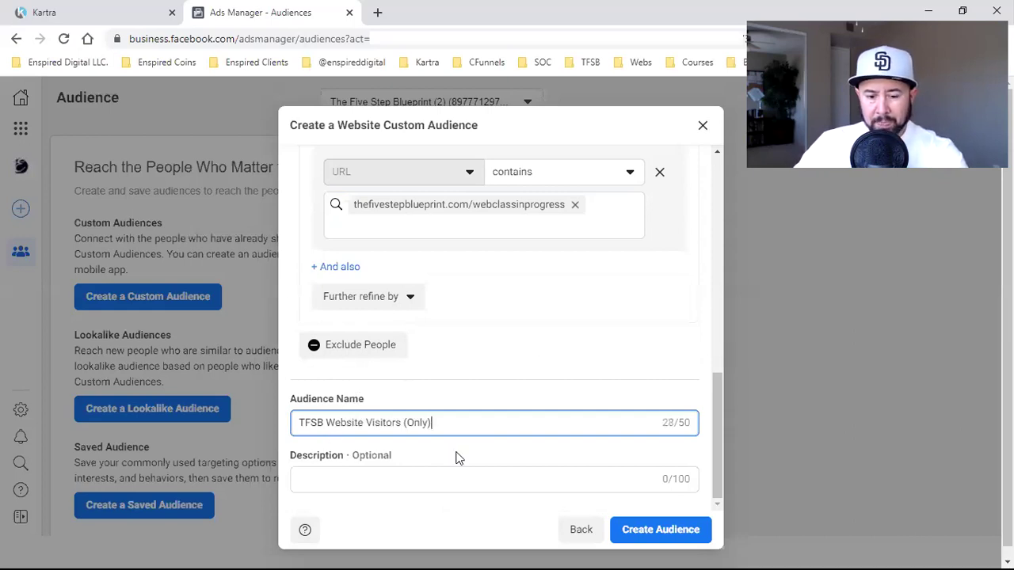
{"action": "left_click", "coordinate": [642, 536]}
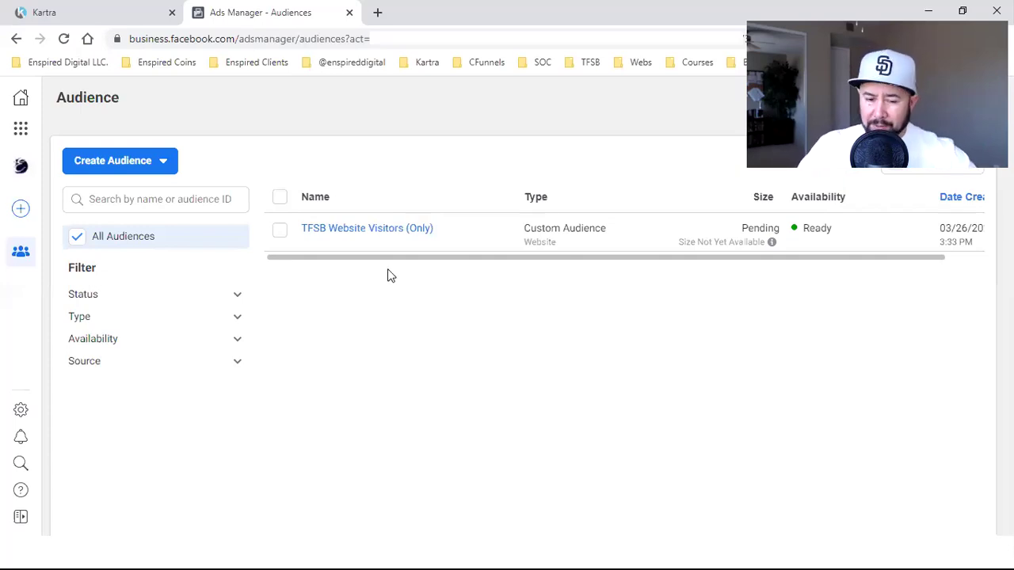
{"action": "left_click", "coordinate": [125, 8]}
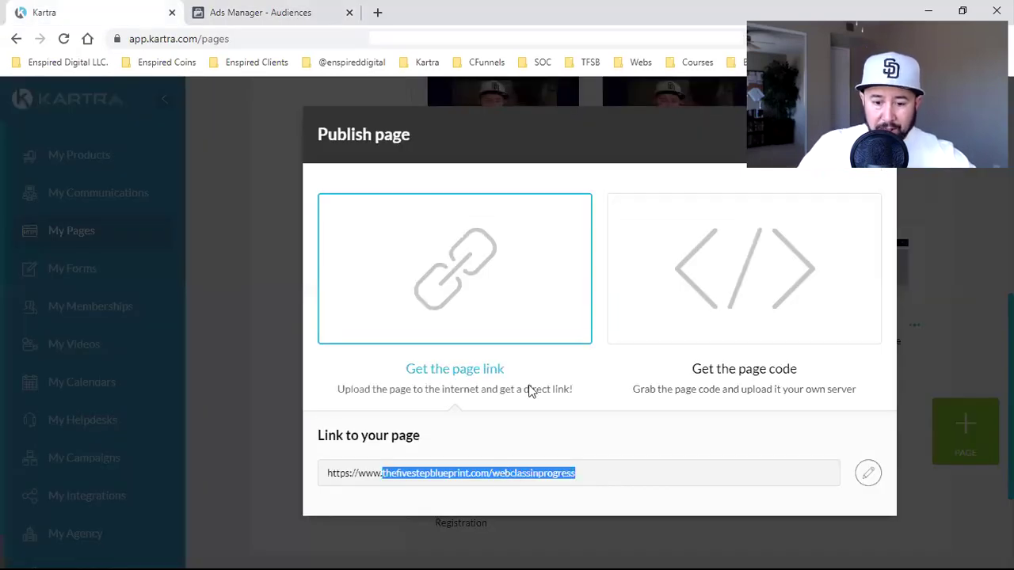
{"action": "right_click", "coordinate": [500, 476]}
{"action": "left_click", "coordinate": [527, 378]}
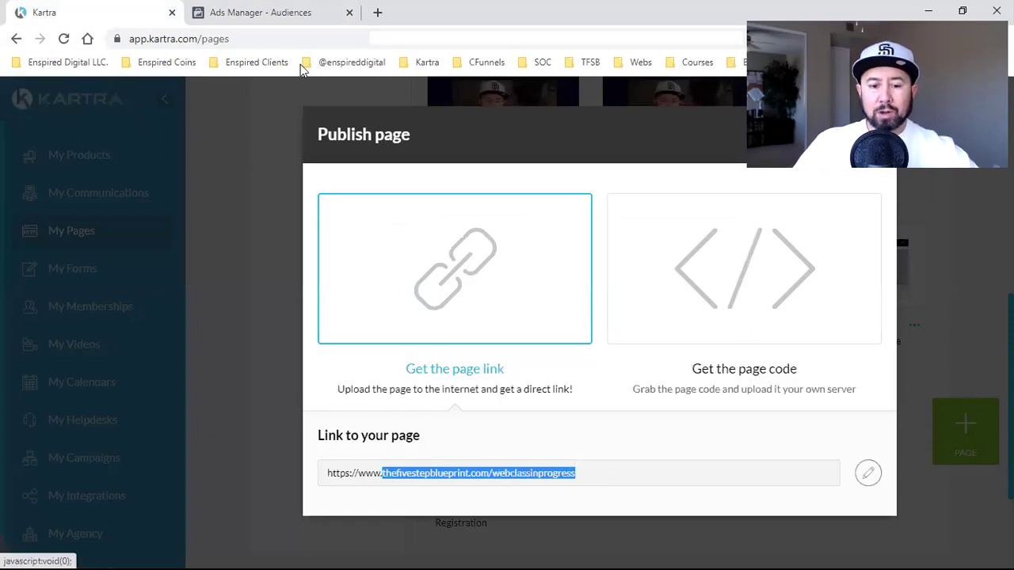
{"action": "key", "text": "ctrl+Tab"}
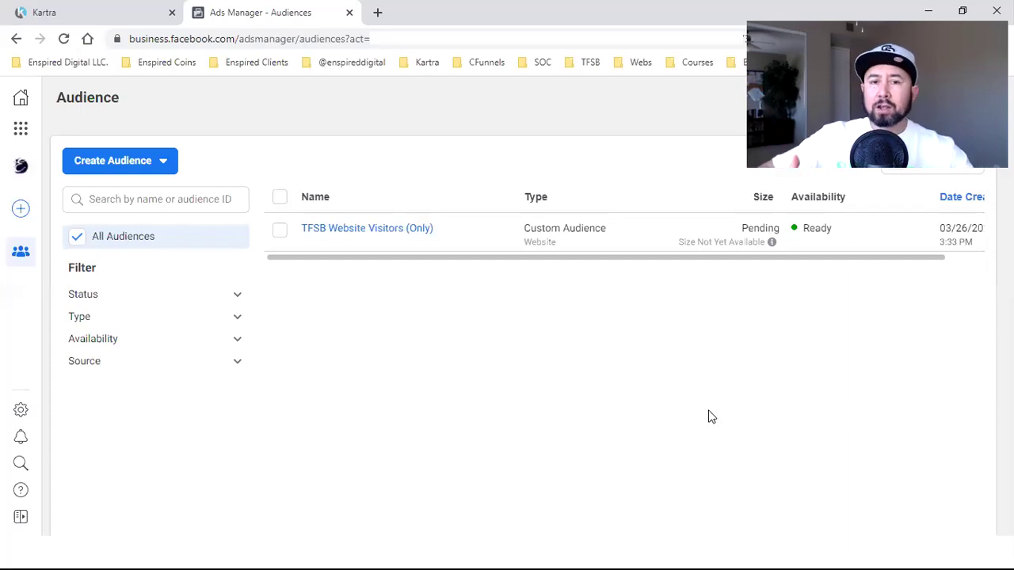
Step: Start another website custom audience for people who visited specific web pages, with retention set to 180 days
{"action": "left_click", "coordinate": [150, 160]}
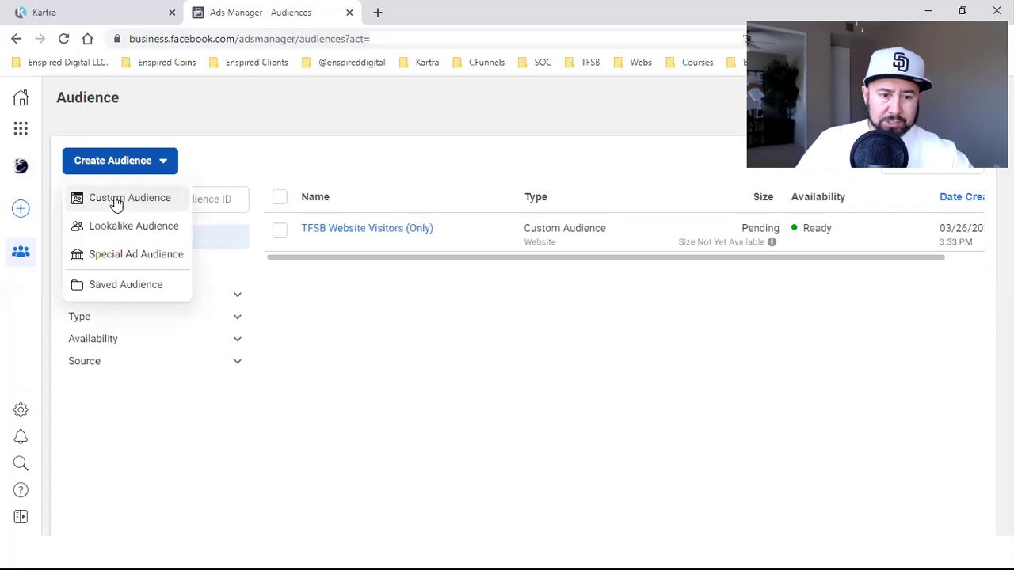
{"action": "left_click", "coordinate": [117, 203]}
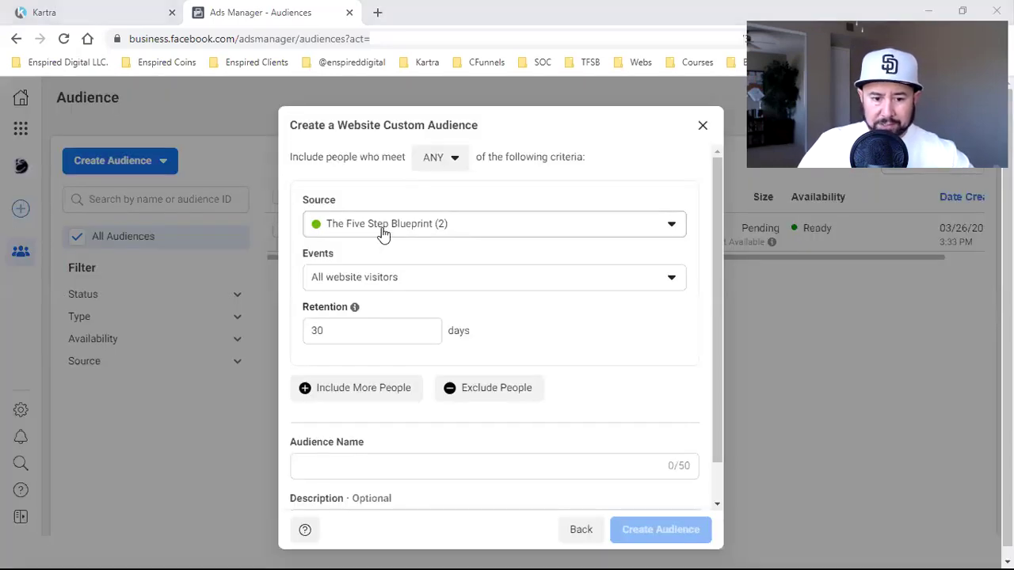
{"action": "left_click", "coordinate": [407, 285]}
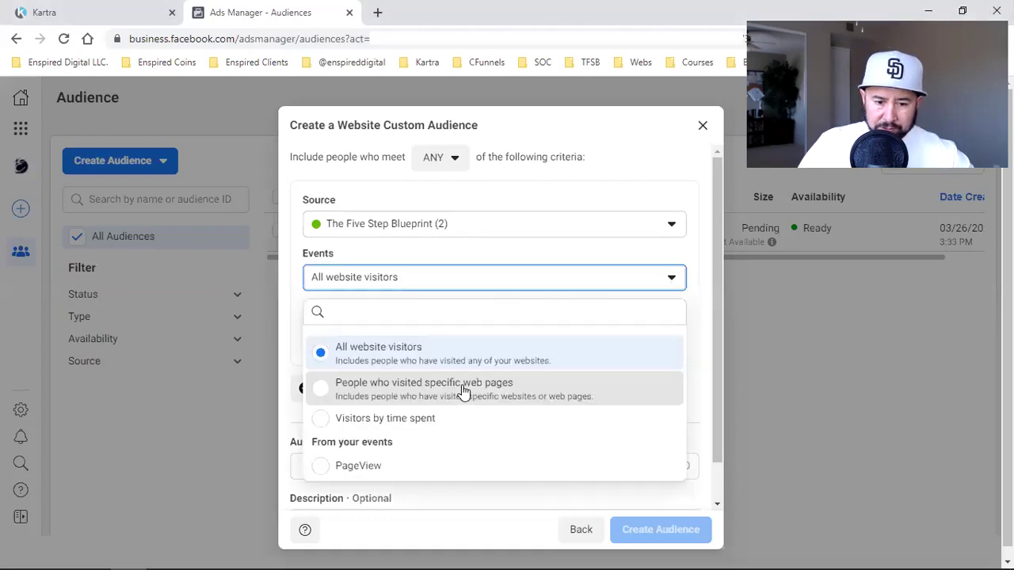
{"action": "key", "text": "Return"}
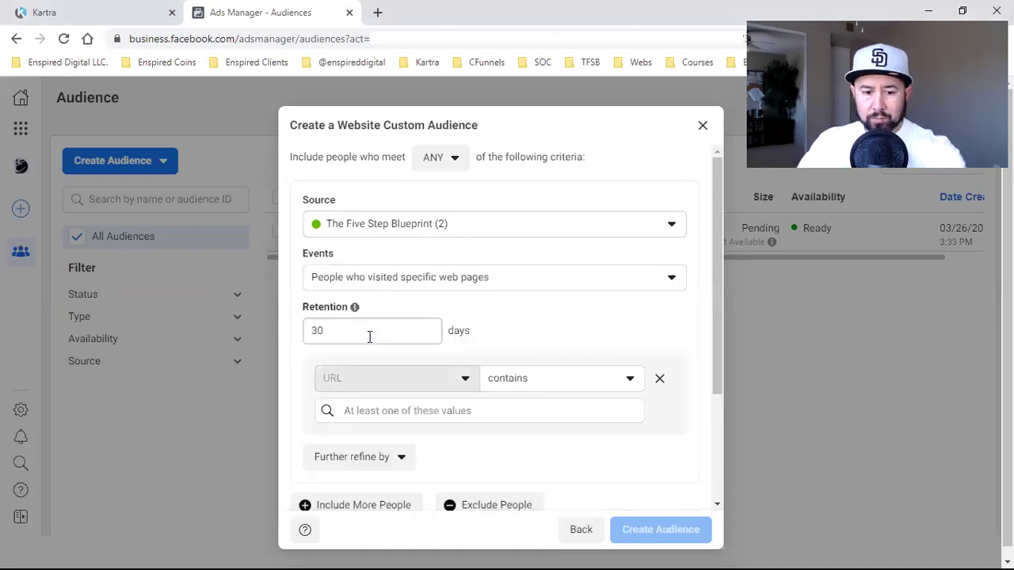
{"action": "left_click", "coordinate": [369, 337]}
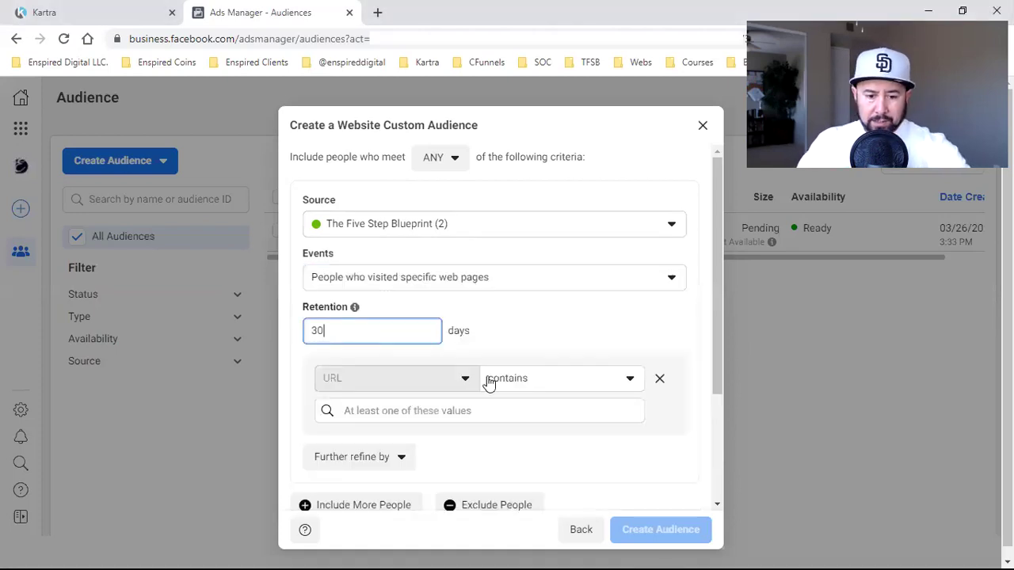
{"action": "key", "text": "BackSpace"}
{"action": "key", "text": "BackSpace"}
{"action": "type", "text": "180"}
Step: Add thefivestepblueprint.com/webclassinprogress as the inclusion rule's URL value and add an exclusion group
{"action": "left_click", "coordinate": [428, 415]}
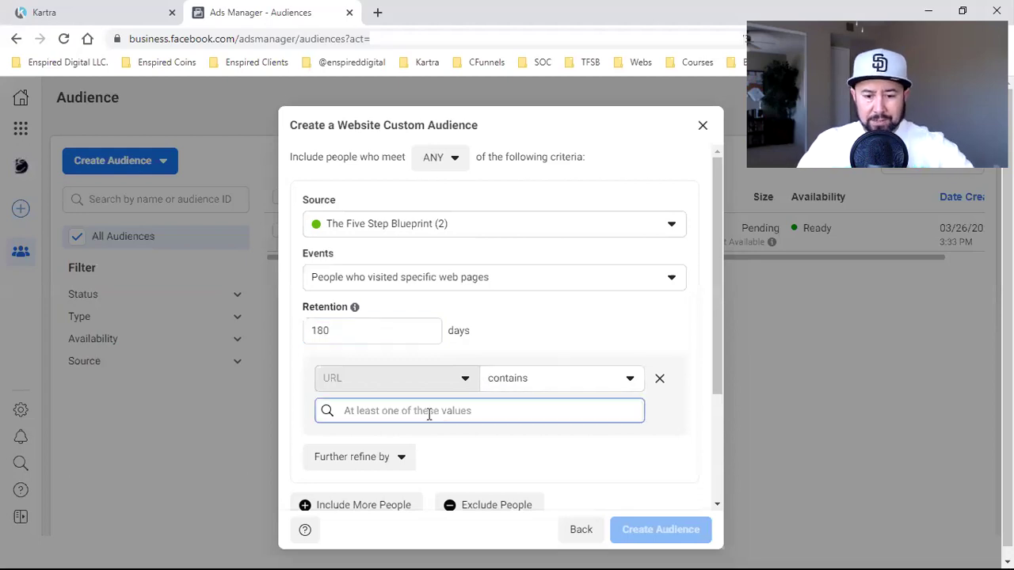
{"action": "type", "text": "thefivestepblueprint.com/webclassinprogress"}
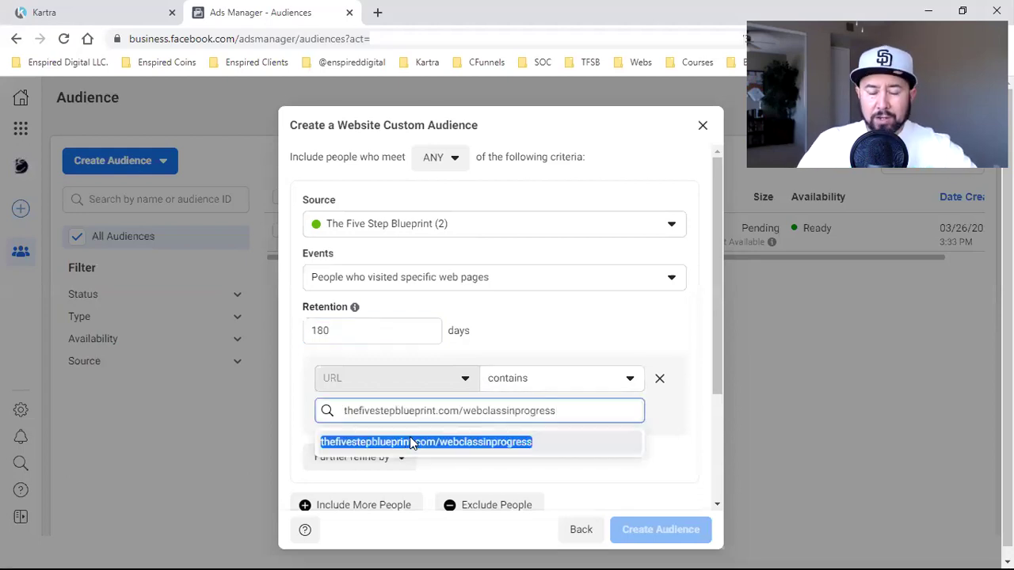
{"action": "key", "text": "Return"}
{"action": "scroll", "coordinate": [578, 405], "scroll_direction": "down", "scroll_amount": 3}
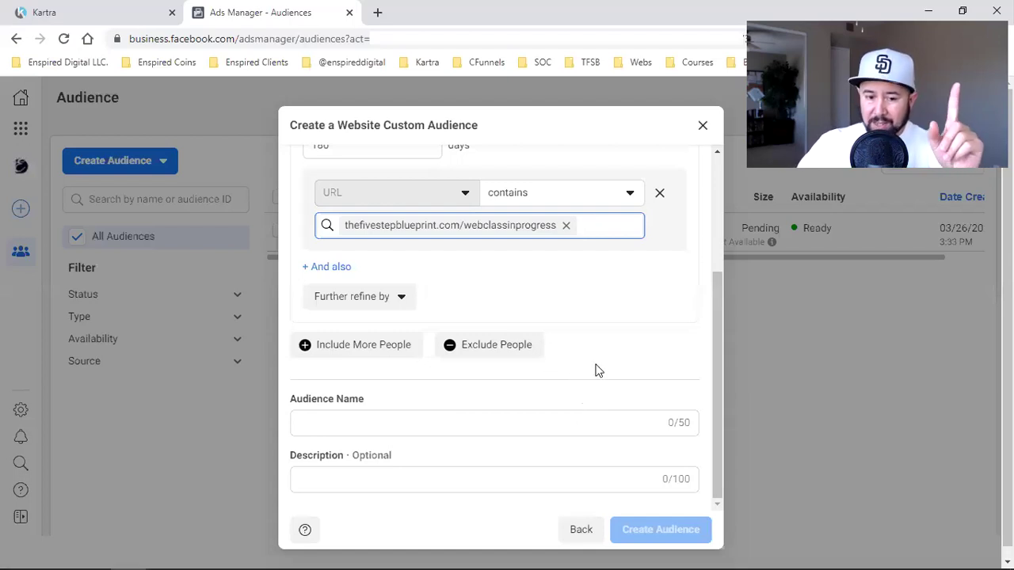
{"action": "scroll", "coordinate": [599, 370], "scroll_direction": "down", "scroll_amount": 2}
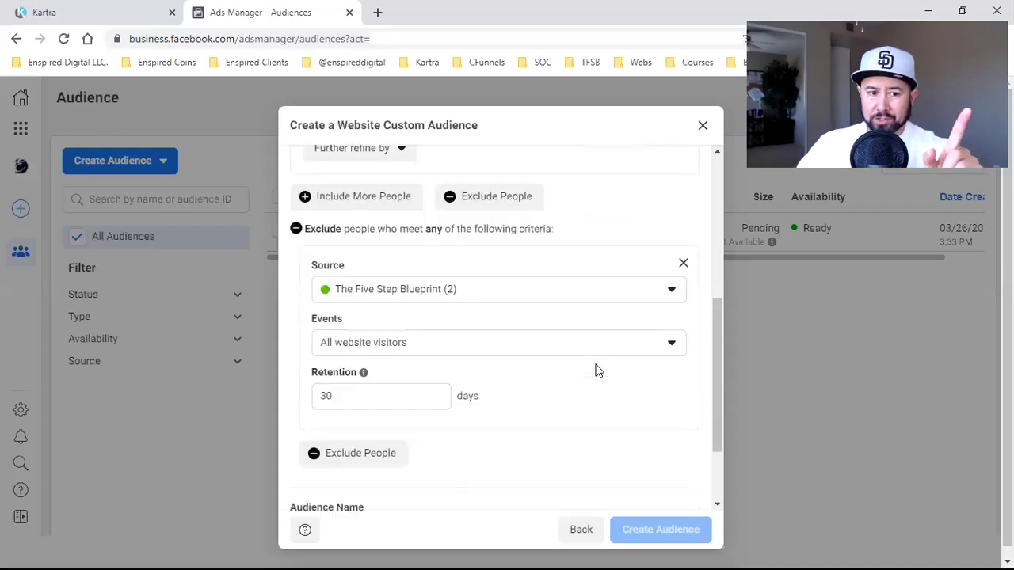
{"action": "left_click", "coordinate": [131, 15]}
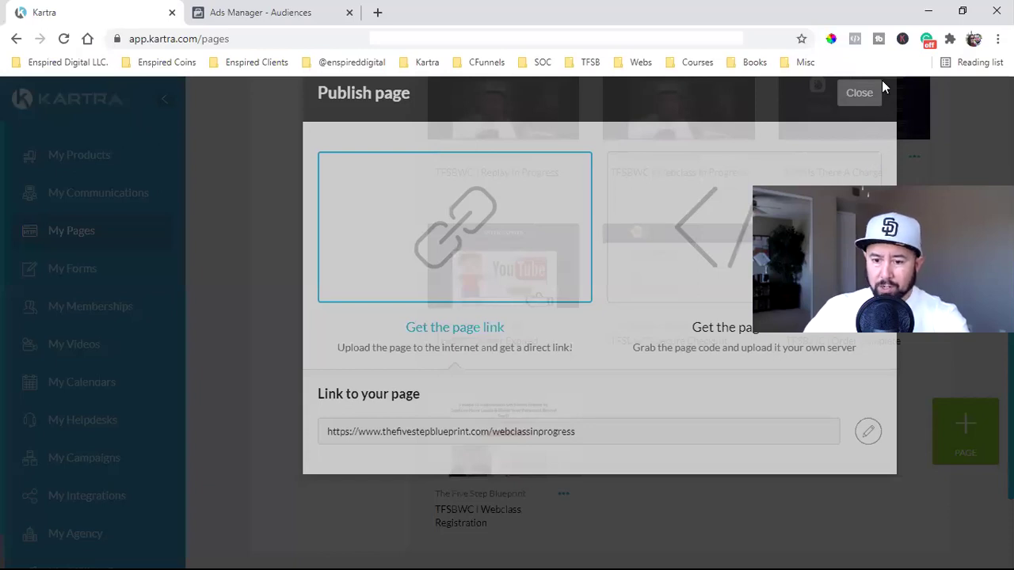
{"action": "left_click", "coordinate": [860, 93]}
{"action": "left_click", "coordinate": [913, 327]}
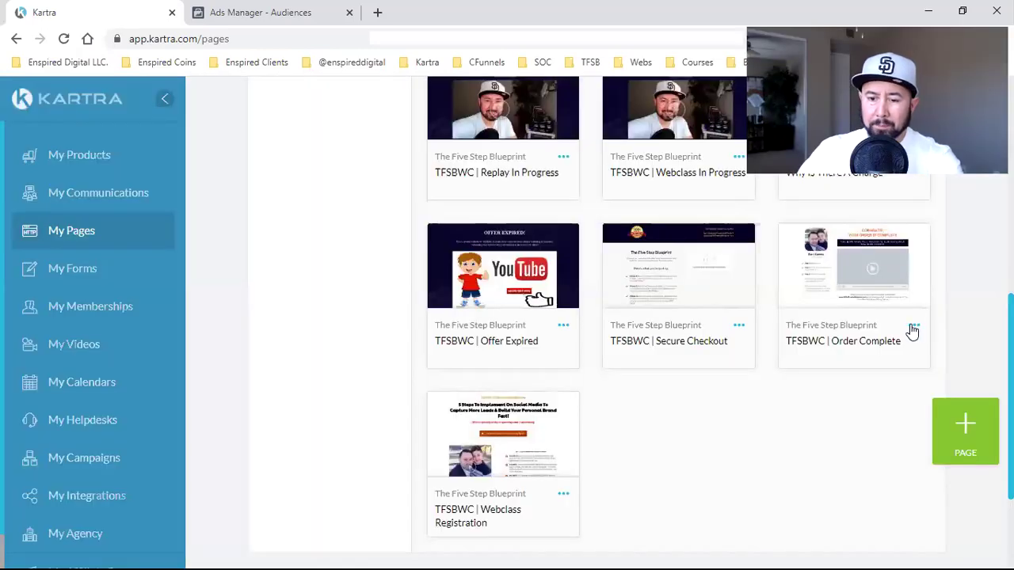
{"action": "left_click", "coordinate": [861, 295]}
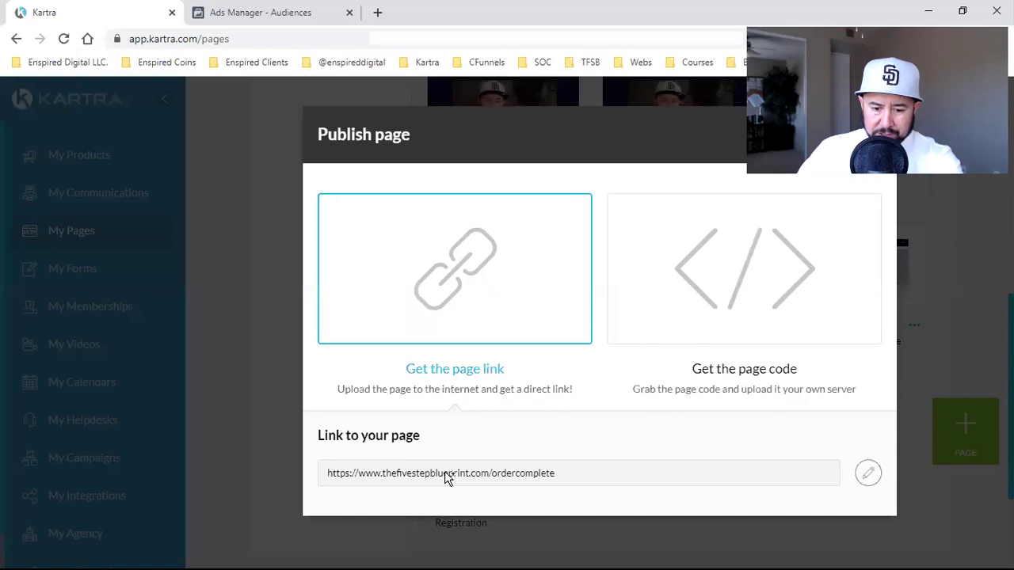
{"action": "left_click_drag", "start_coordinate": [554, 474], "coordinate": [385, 475]}
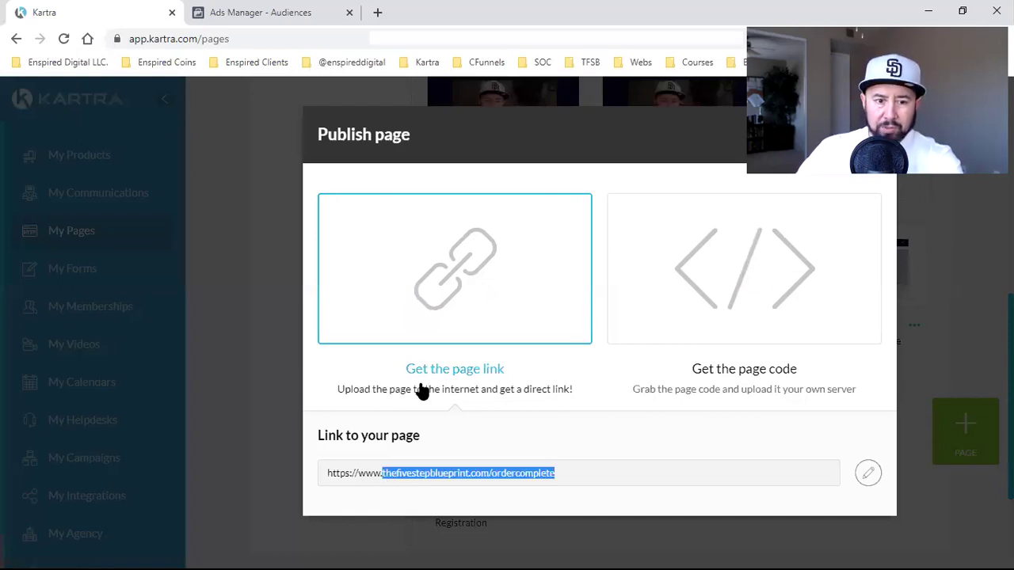
{"action": "key", "text": "ctrl+Tab"}
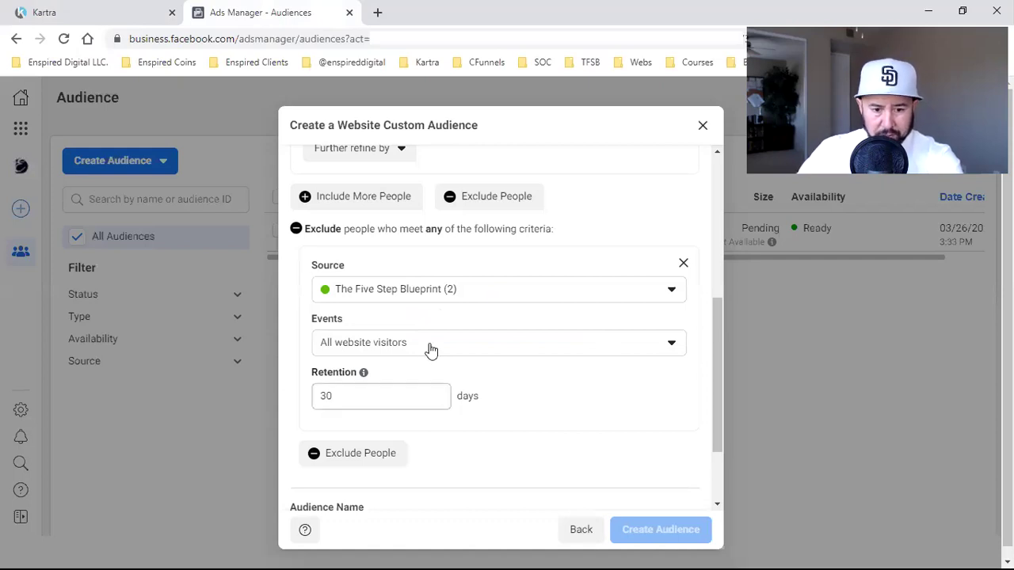
Step: Set the exclusion to people who visited specific web pages within 180 days, with the URL containing thefivestepblueprint.com/ordercomplete
{"action": "left_click", "coordinate": [414, 449]}
{"action": "double_click", "coordinate": [342, 394]}
{"action": "type", "text": "180"}
{"action": "scroll", "coordinate": [440, 255], "scroll_direction": "down", "scroll_amount": 3}
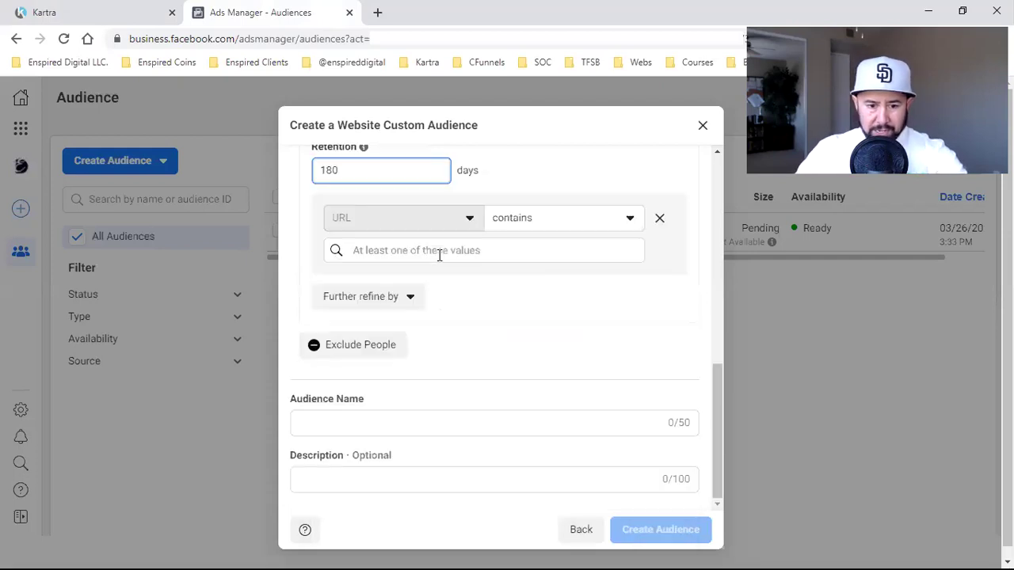
{"action": "left_click", "coordinate": [439, 250]}
{"action": "type", "text": "thefivestepblueprint.com/ordercomplete"}
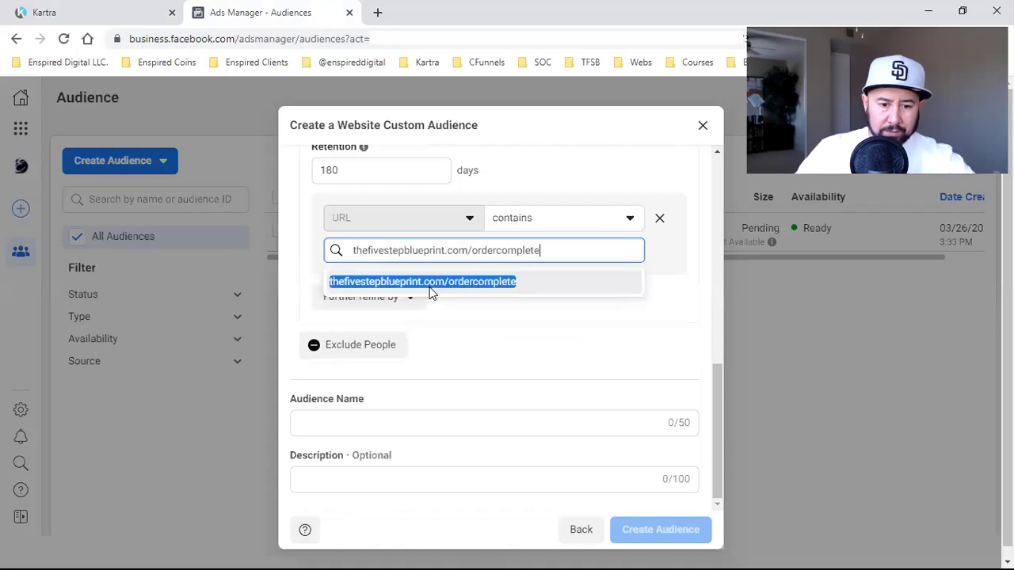
{"action": "key", "text": "Return"}
{"action": "scroll", "coordinate": [446, 357], "scroll_direction": "up", "scroll_amount": 3}
{"action": "scroll", "coordinate": [326, 224], "scroll_direction": "up", "scroll_amount": 1}
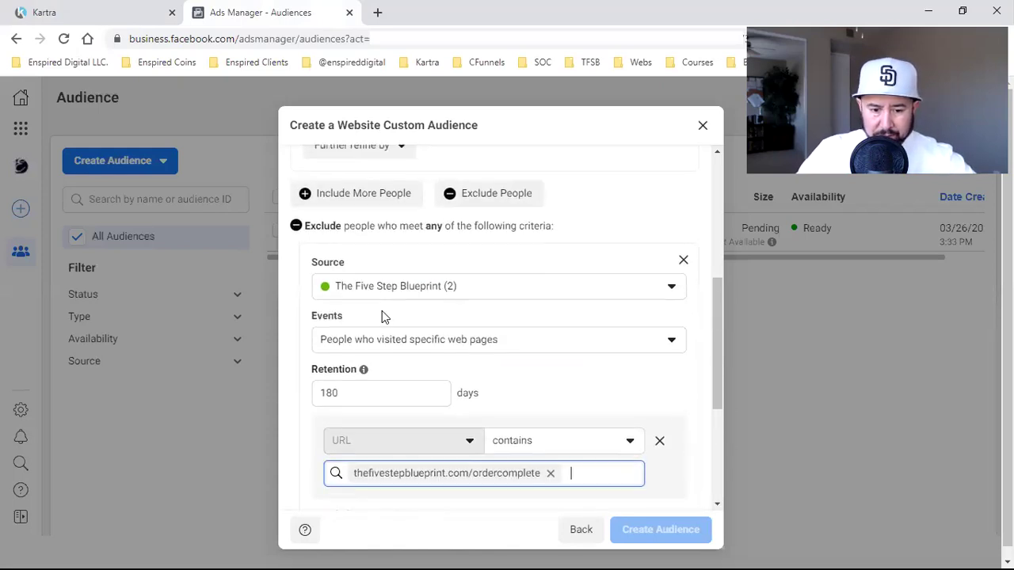
Step: Name the audience TFSB Leads (Haven't Purchased), create it, and close the creation dialog
{"action": "scroll", "coordinate": [382, 449], "scroll_direction": "down", "scroll_amount": 3}
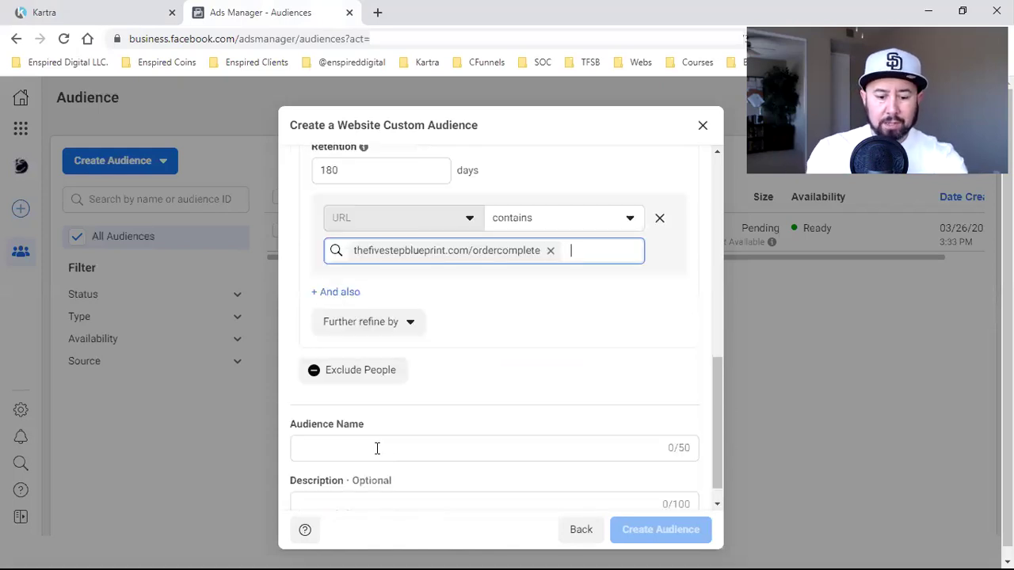
{"action": "left_click", "coordinate": [377, 449]}
{"action": "type", "text": "TF"}
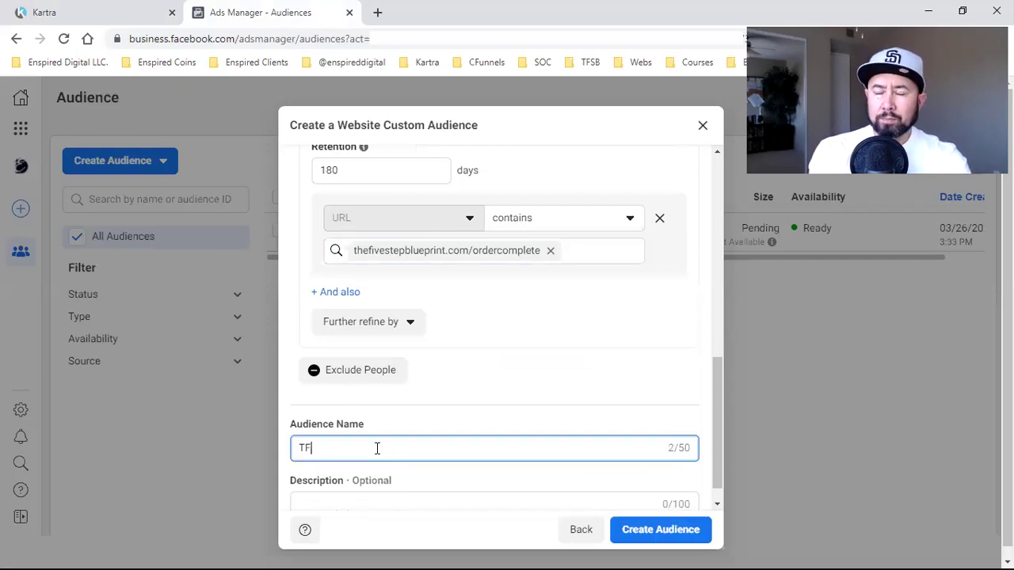
{"action": "type", "text": "SB"}
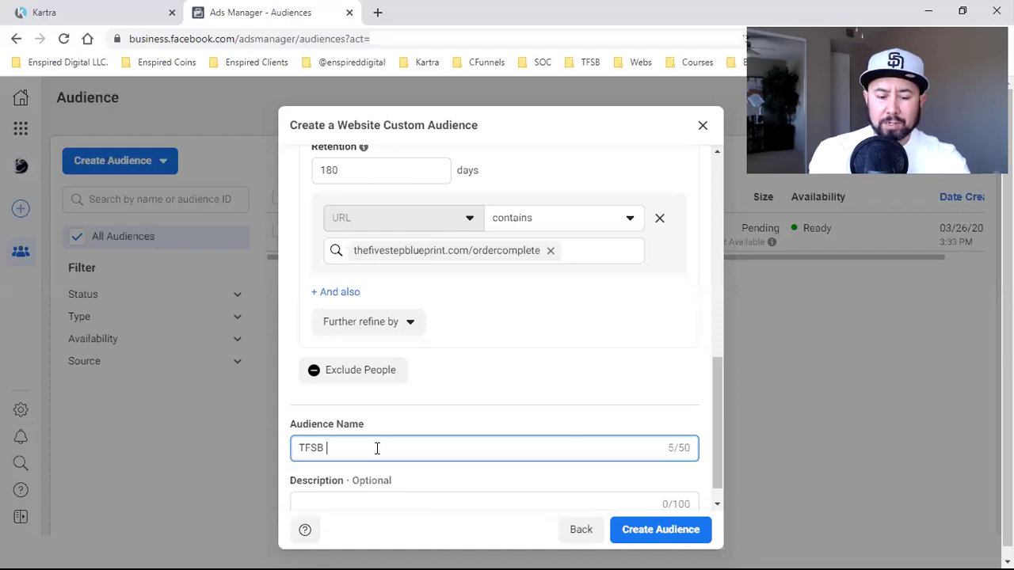
{"action": "type", "text": " Leads ("}
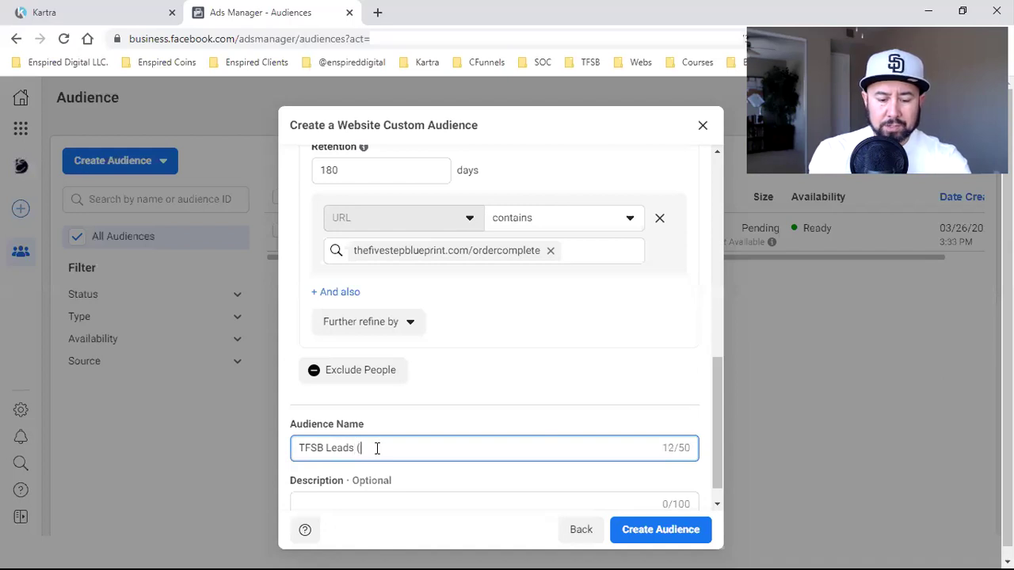
{"action": "type", "text": "Haven't Purcha"}
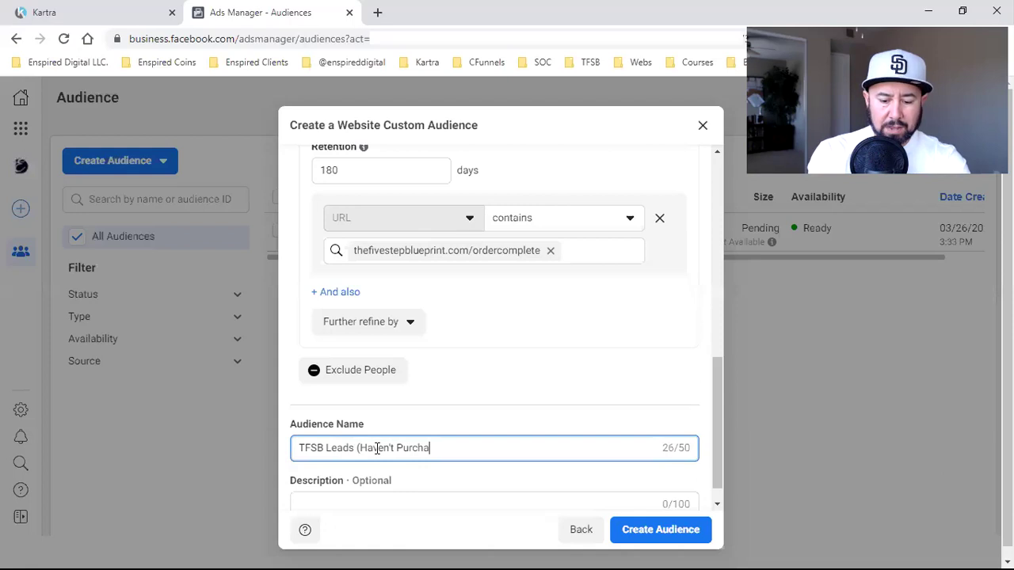
{"action": "type", "text": "sed)"}
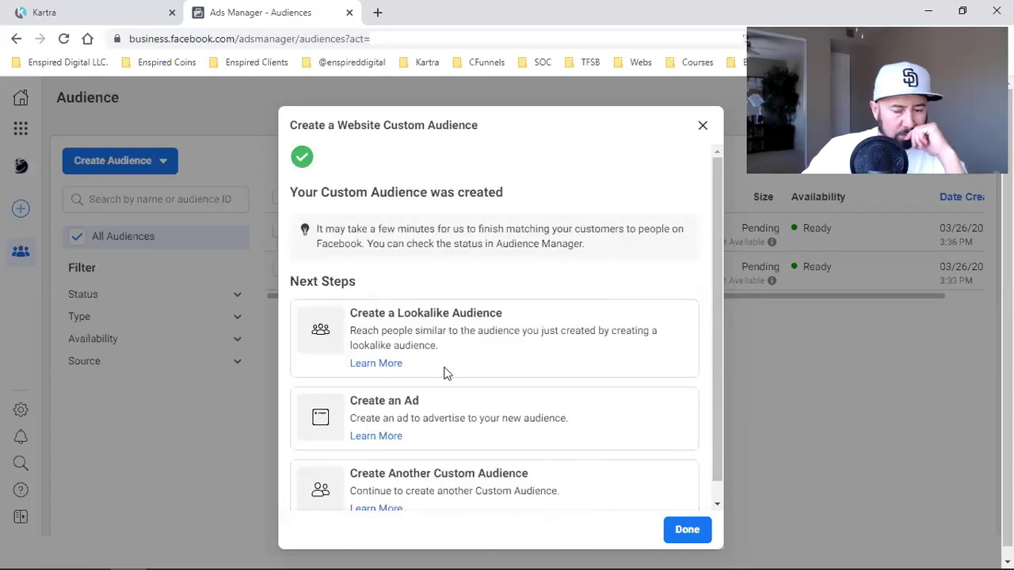
{"action": "key", "text": "Escape"}
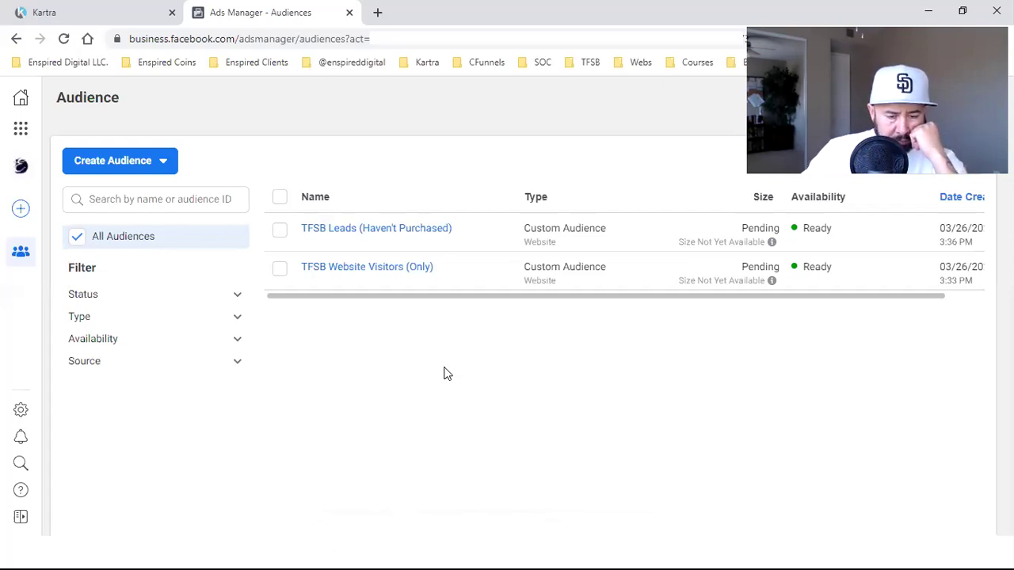
{"action": "left_click", "coordinate": [108, 10]}
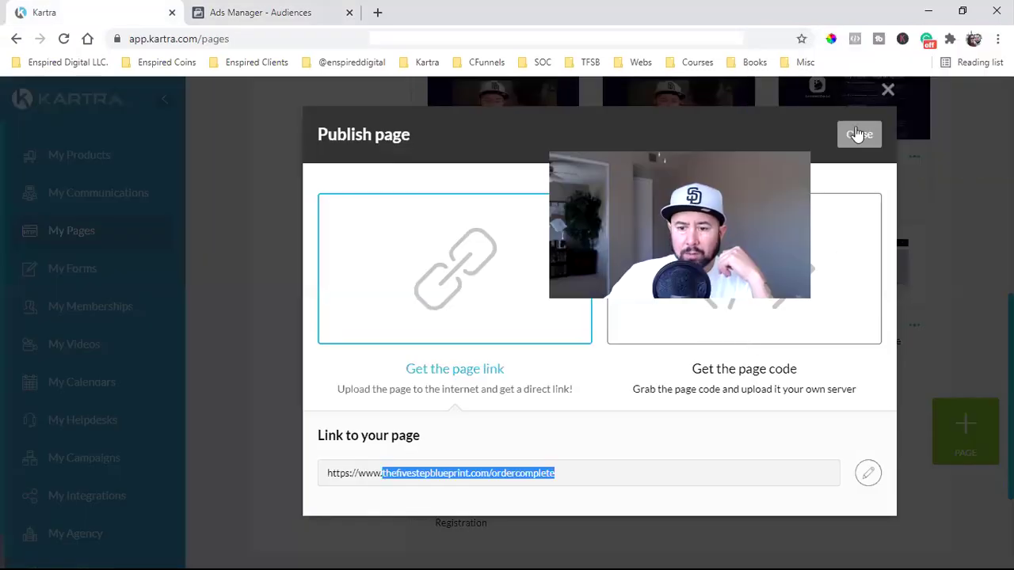
{"action": "left_click", "coordinate": [846, 137]}
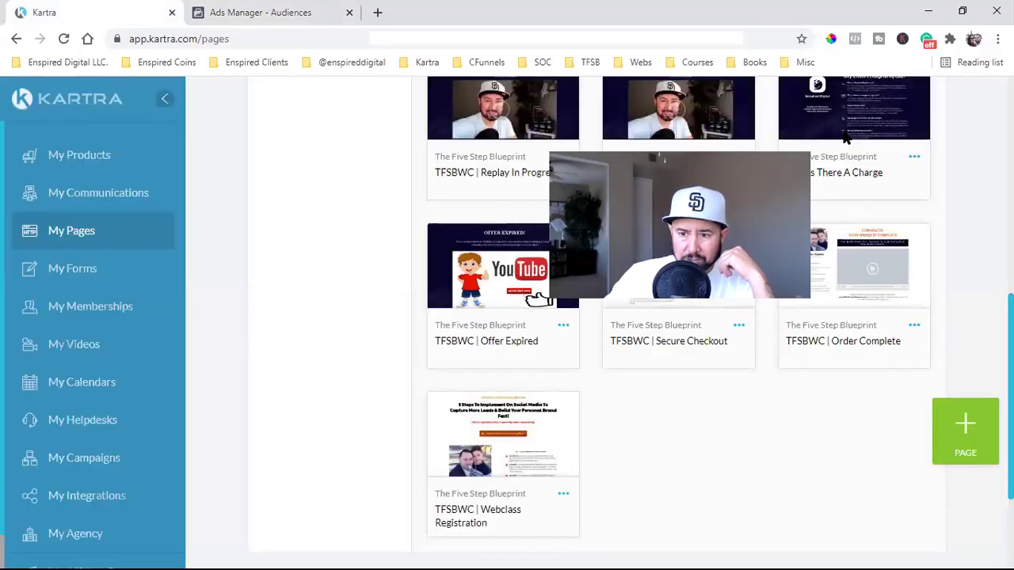
{"action": "mouse_move", "coordinate": [837, 293]}
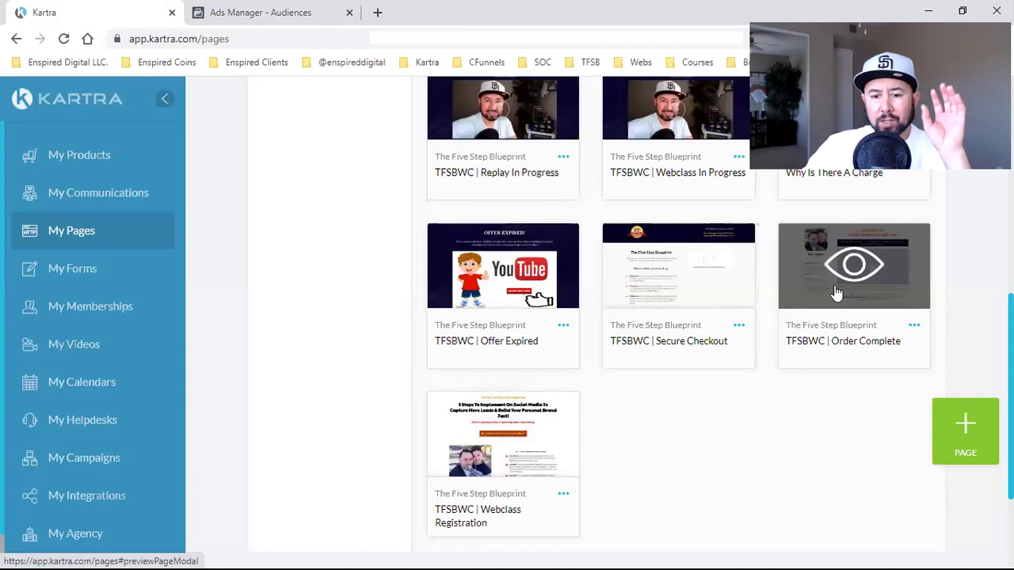
{"action": "left_click", "coordinate": [736, 328]}
{"action": "left_click", "coordinate": [790, 294]}
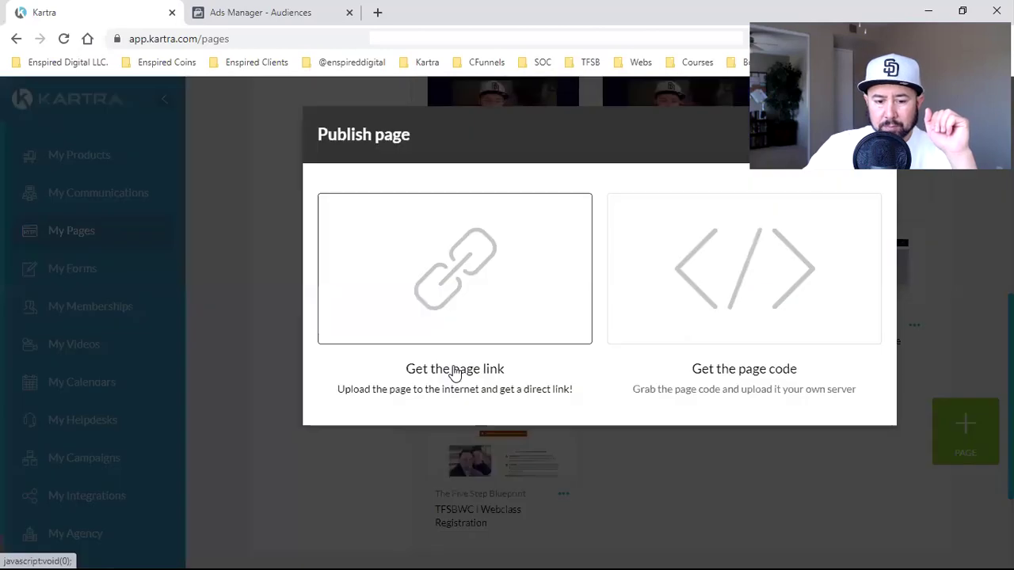
{"action": "left_click", "coordinate": [454, 370]}
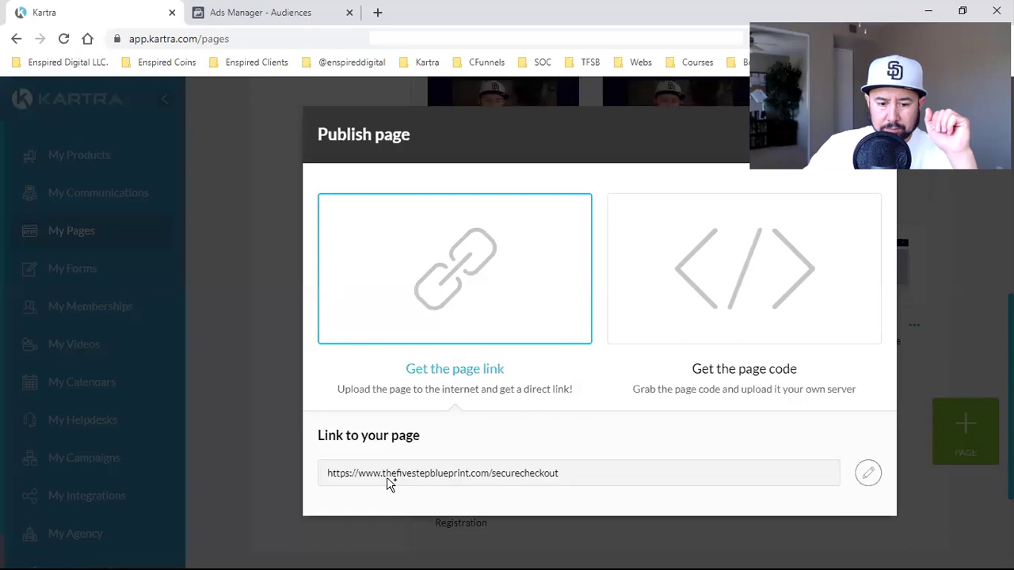
{"action": "left_click_drag", "start_coordinate": [385, 475], "coordinate": [559, 474]}
{"action": "key", "text": "ctrl+c"}
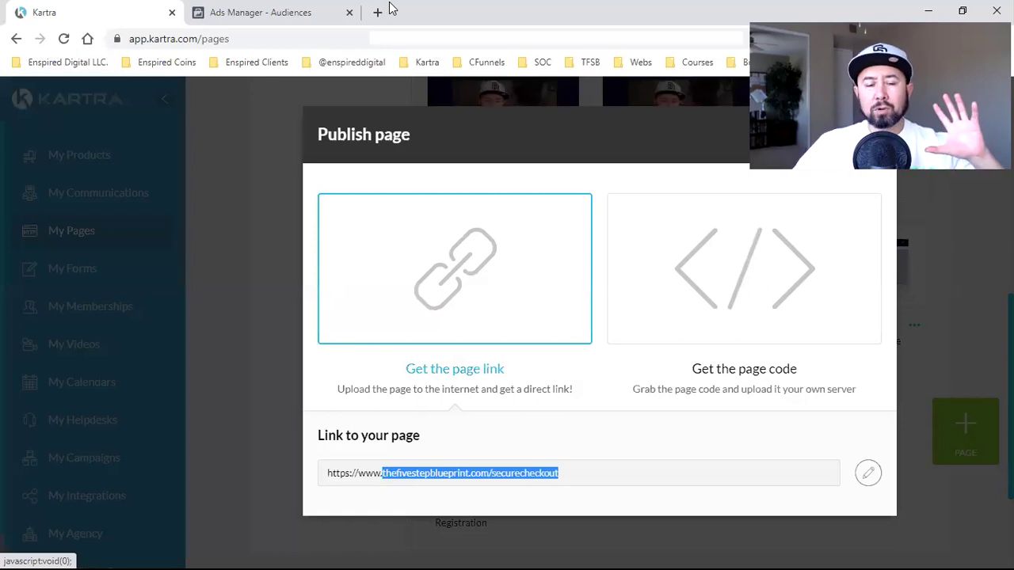
Step: Open thefivestepblueprint.com/securecheckout in a new browser tab, review the checkout page, and return to Ads Manager
{"action": "left_click_drag", "start_coordinate": [389, 8], "coordinate": [389, 8]}
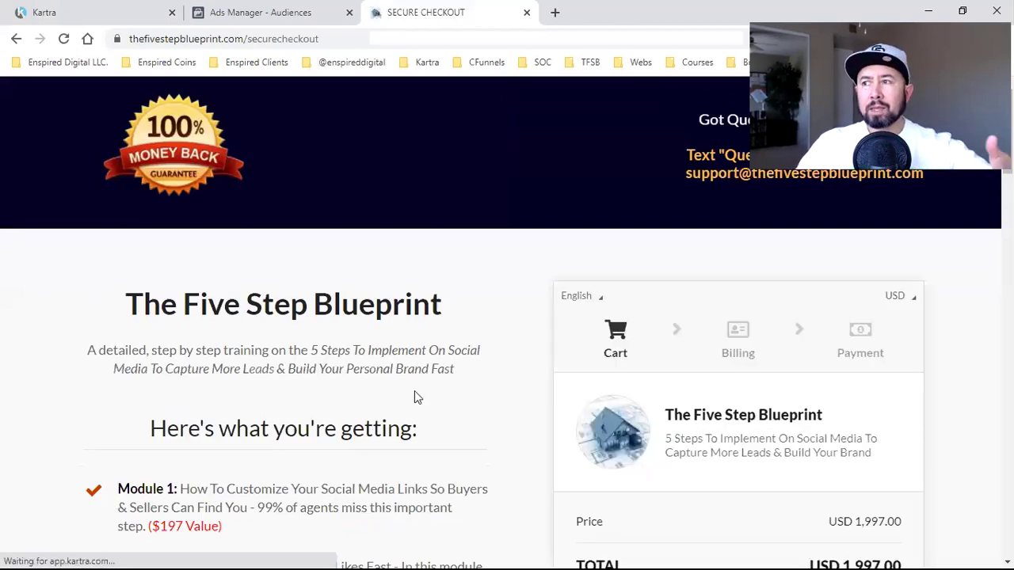
{"action": "scroll", "coordinate": [414, 390], "scroll_direction": "down", "scroll_amount": 1}
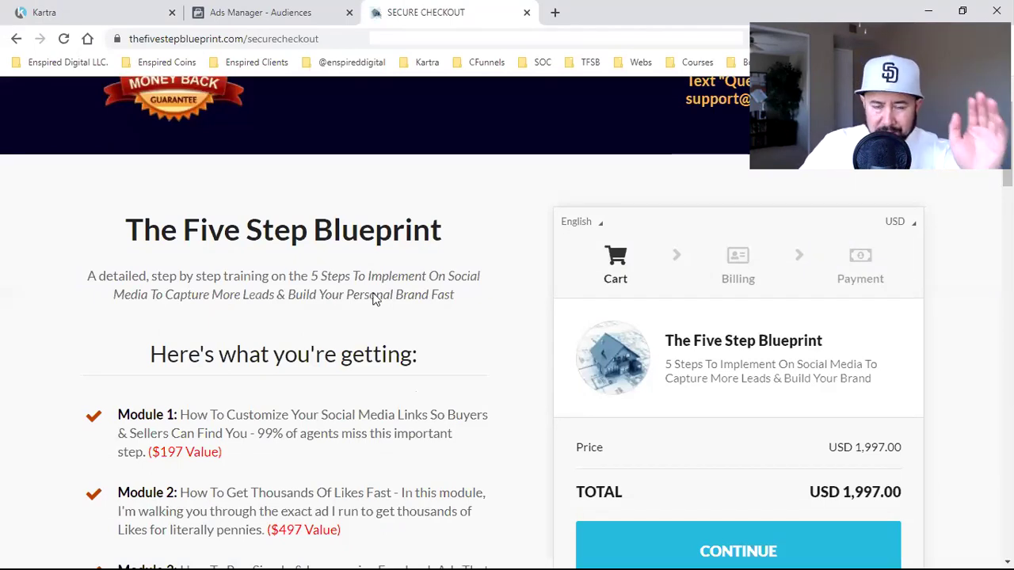
{"action": "left_click", "coordinate": [281, 10]}
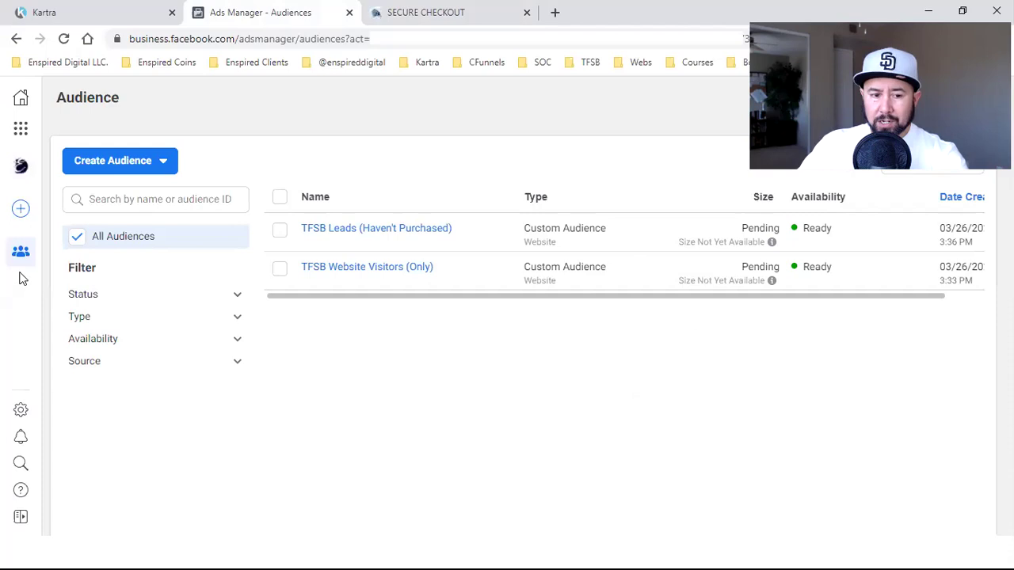
Step: Start a new website custom audience based on people who visited specific web pages and select its retention value for editing
{"action": "left_click", "coordinate": [92, 171]}
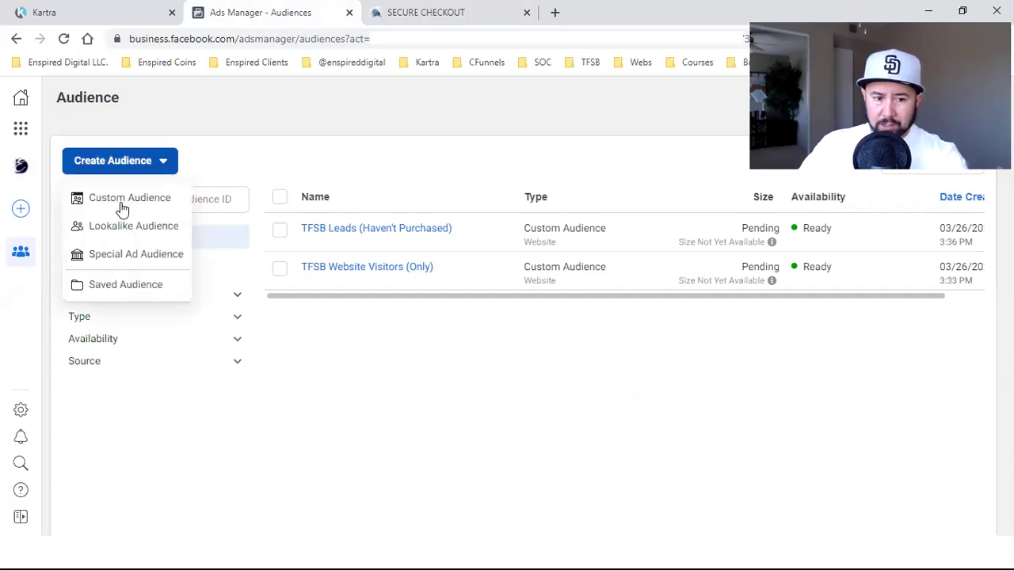
{"action": "left_click", "coordinate": [120, 202]}
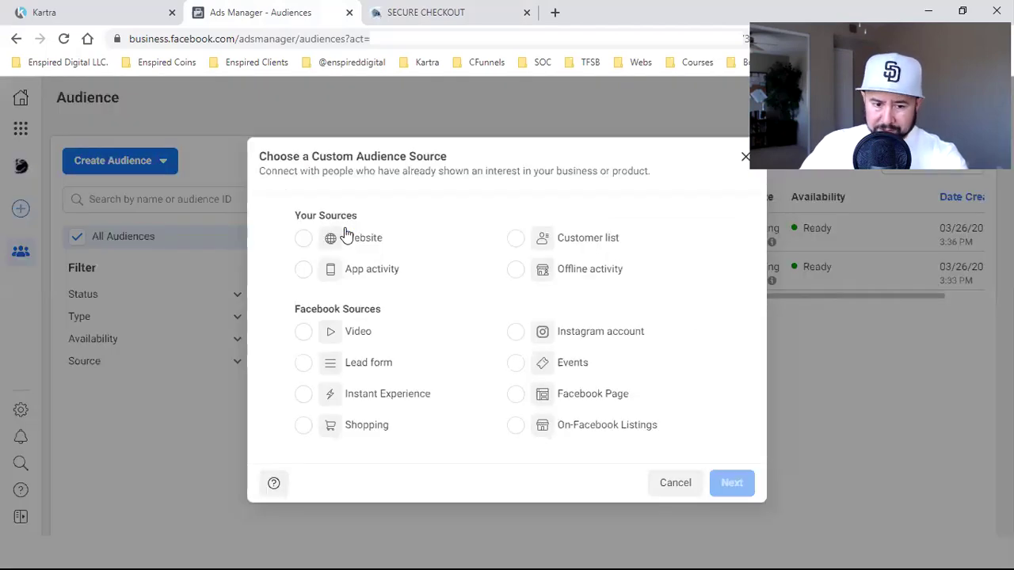
{"action": "left_click", "coordinate": [349, 235]}
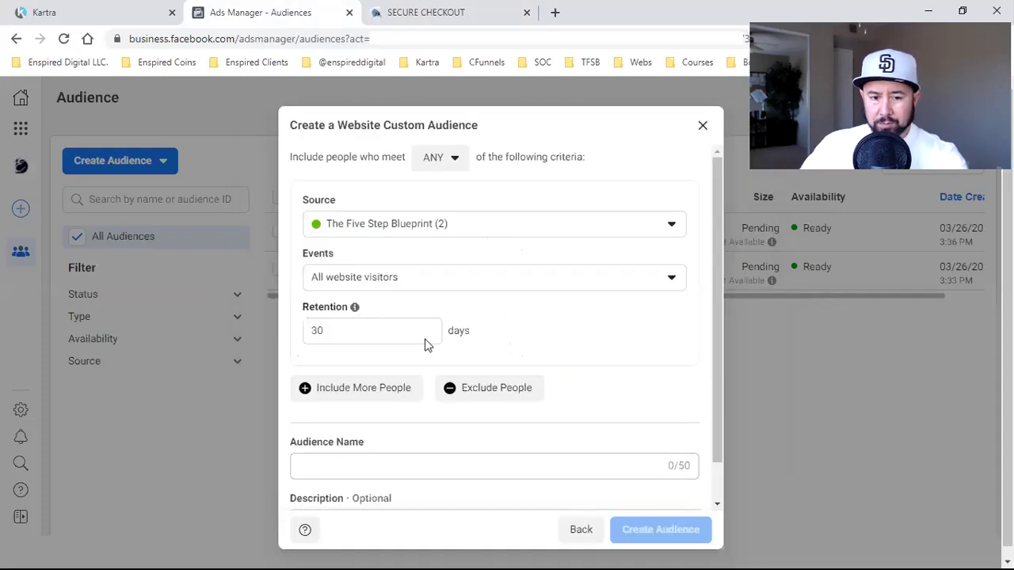
{"action": "left_click", "coordinate": [366, 278]}
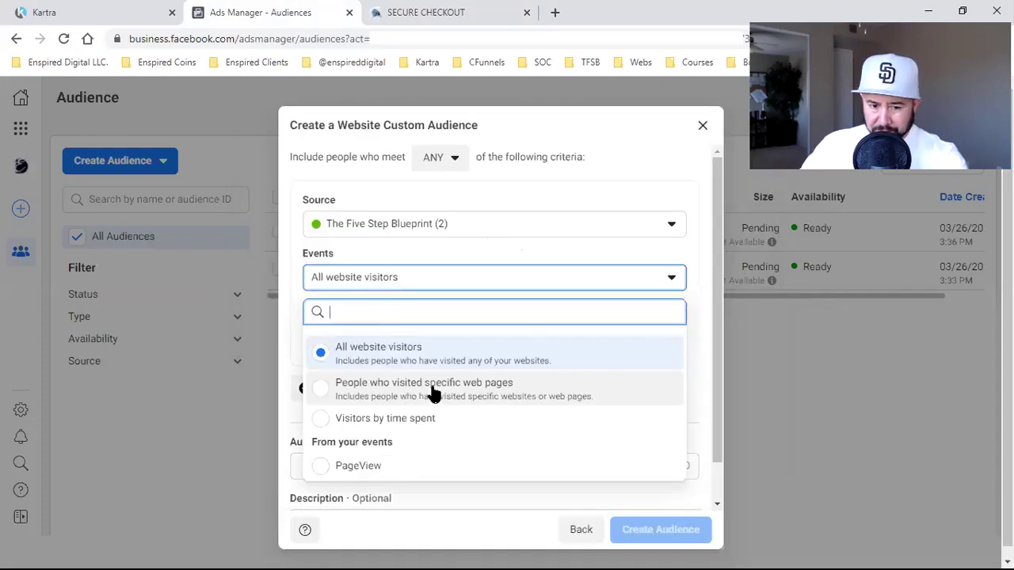
{"action": "key", "text": "Return"}
{"action": "left_click", "coordinate": [357, 331]}
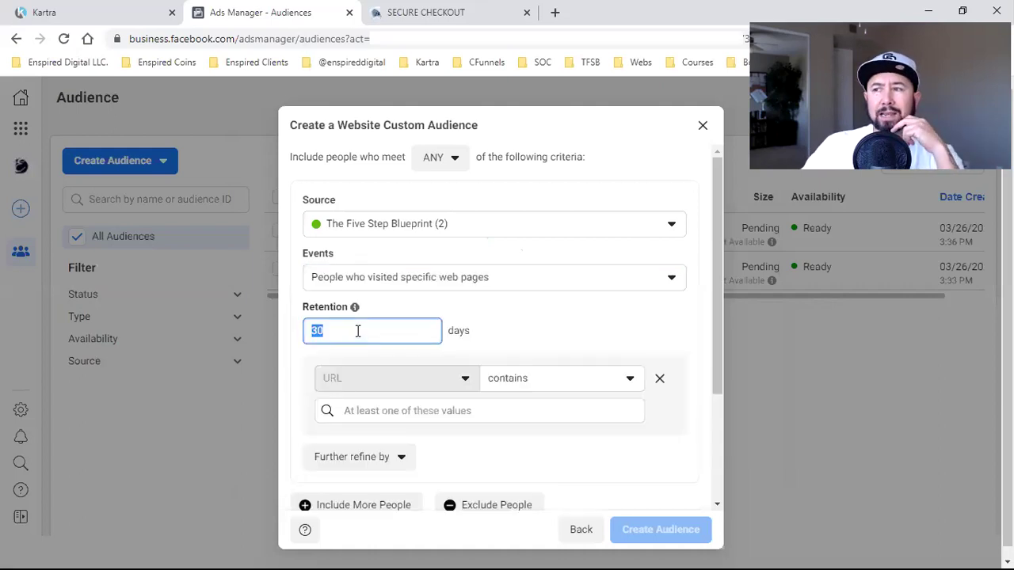
{"action": "type", "text": "180"}
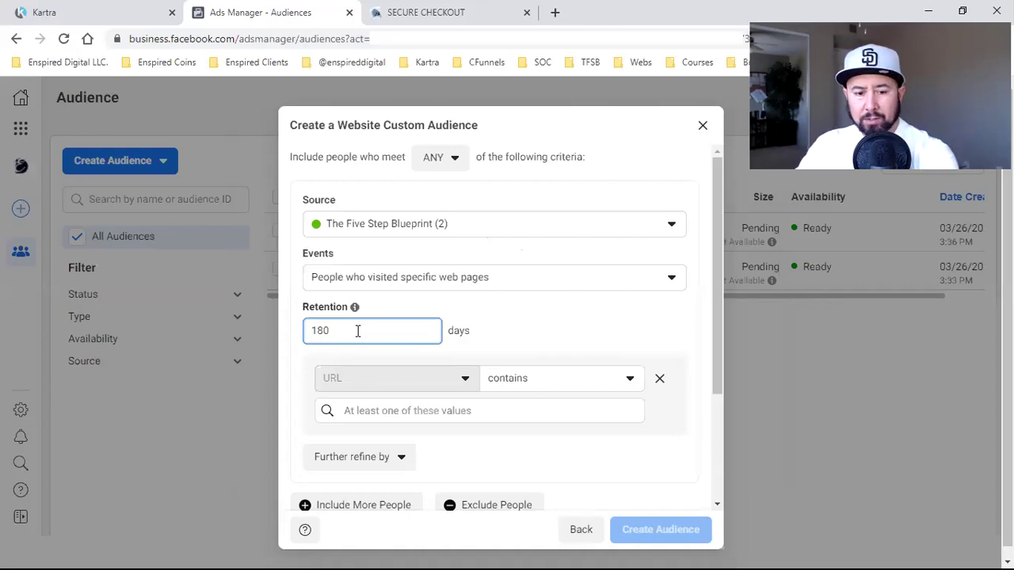
{"action": "key", "text": "BackSpace"}
{"action": "key", "text": "BackSpace"}
{"action": "key", "text": "BackSpace"}
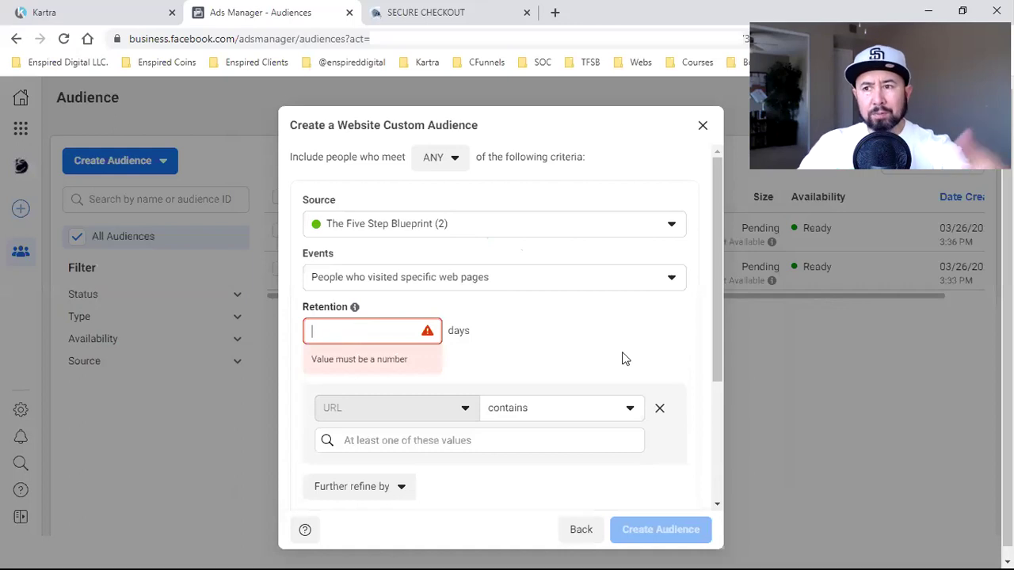
Step: Set the inclusion's retention to 14 days and add thefivestepblueprint.com/securecheckout as its URL contains value
{"action": "type", "text": "10"}
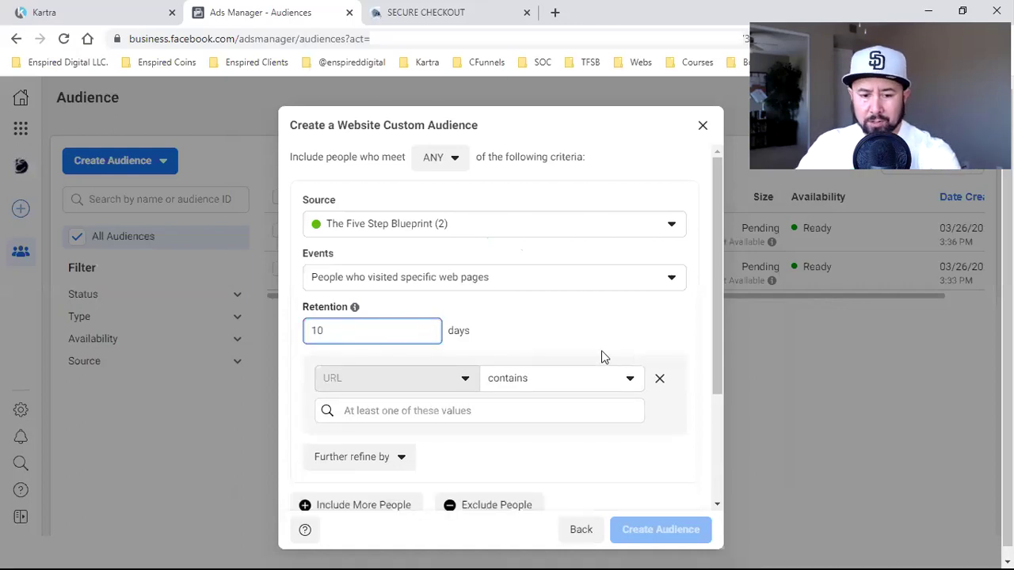
{"action": "key", "text": "BackSpace"}
{"action": "type", "text": "4"}
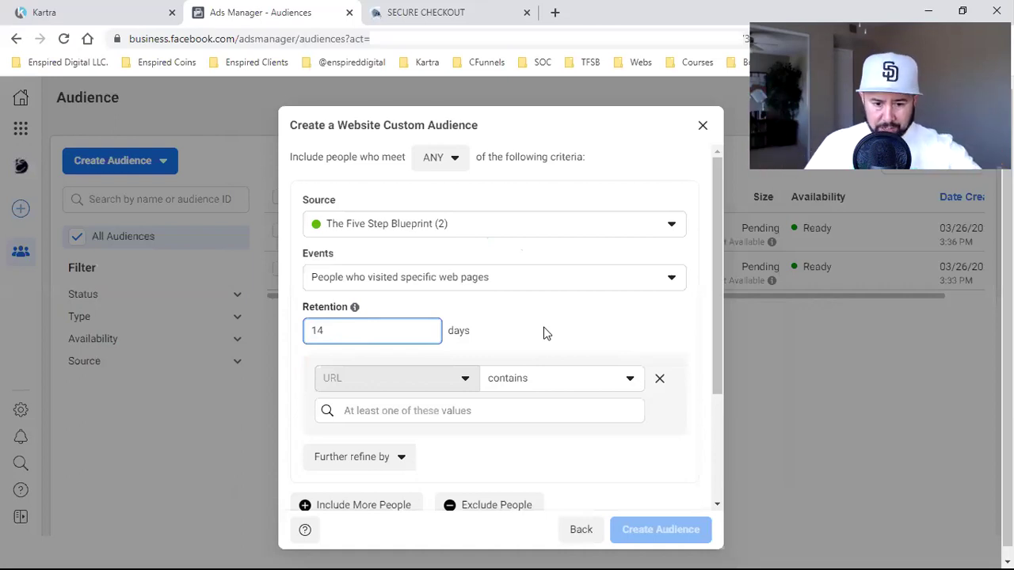
{"action": "left_click", "coordinate": [439, 404]}
{"action": "key", "text": "ctrl+v"}
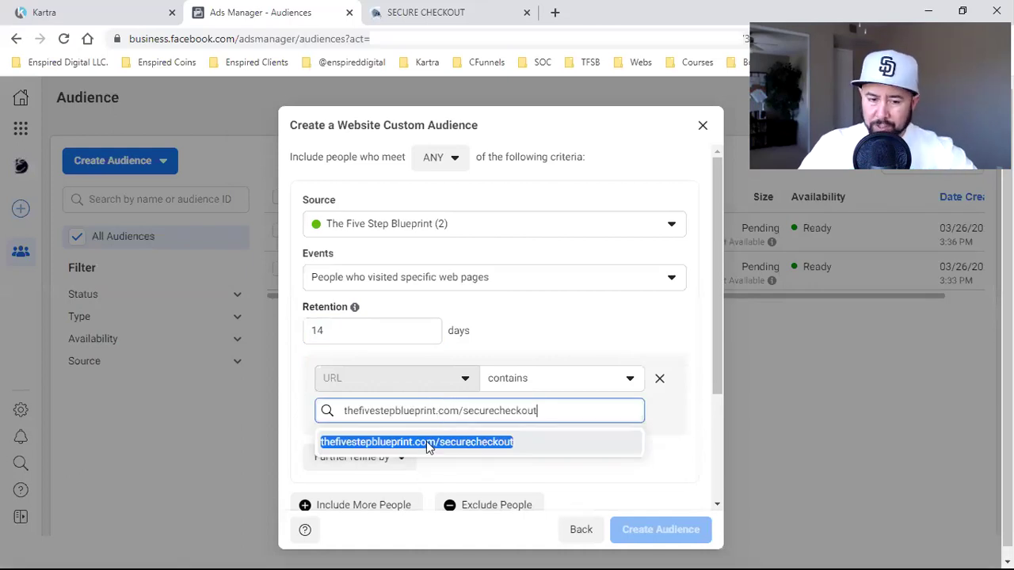
{"action": "left_click", "coordinate": [426, 442]}
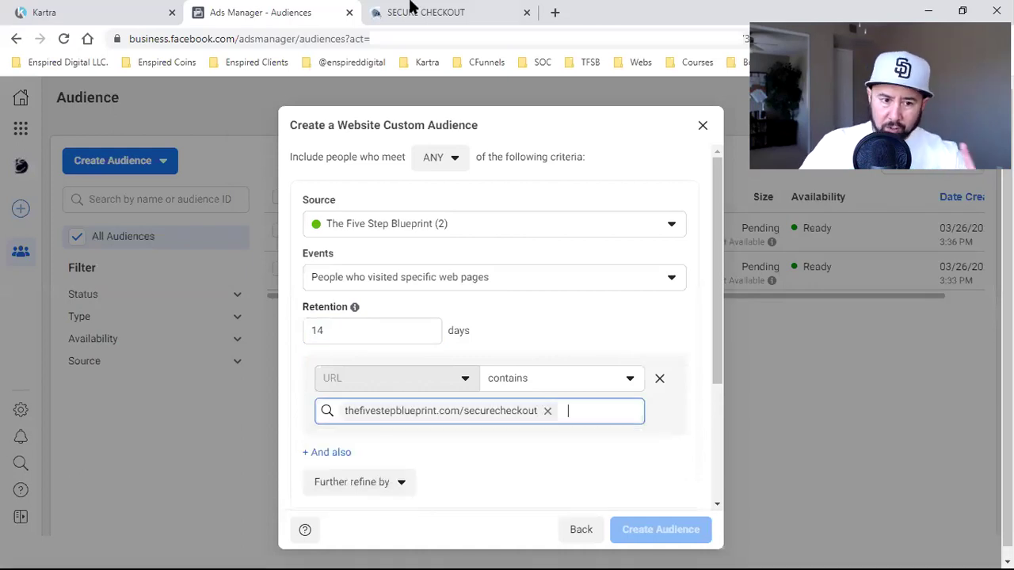
{"action": "left_click", "coordinate": [411, 11]}
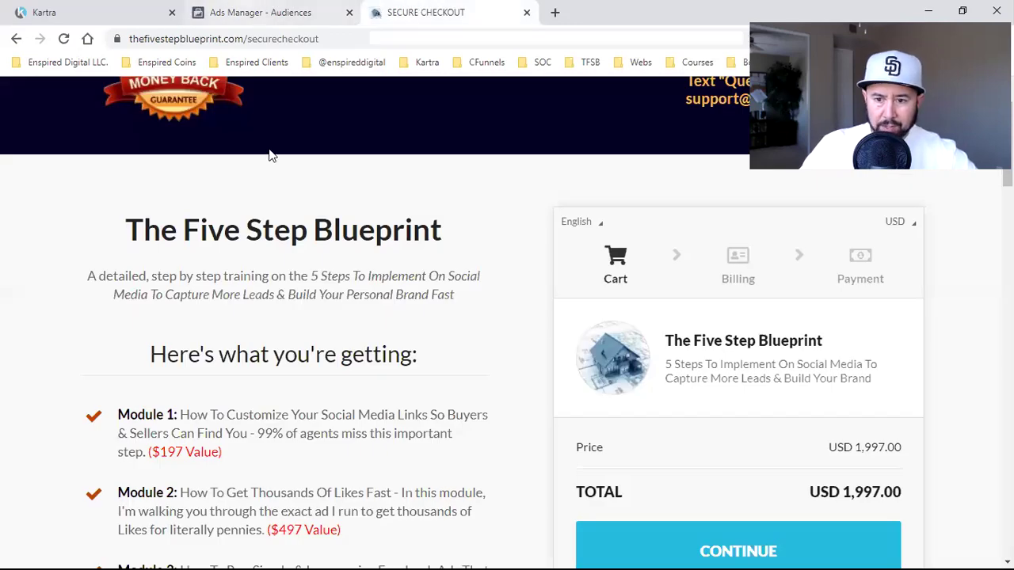
{"action": "key", "text": "ctrl+1"}
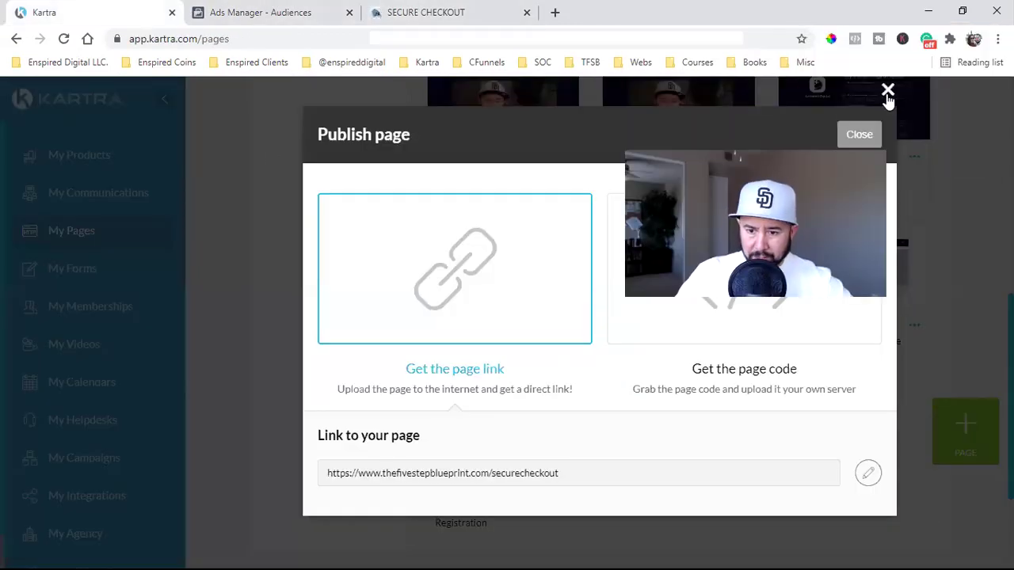
{"action": "left_click", "coordinate": [887, 91]}
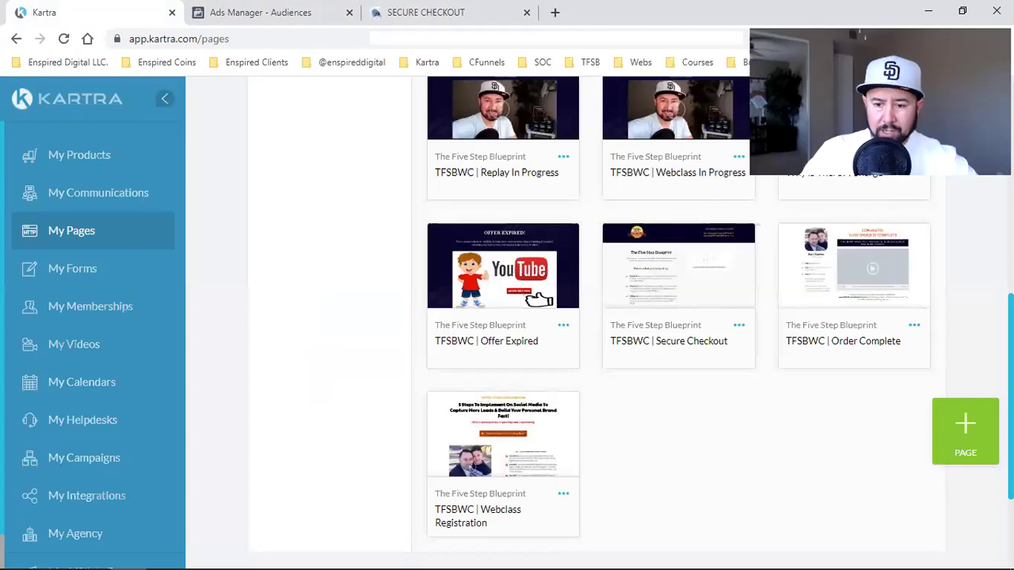
{"action": "left_click", "coordinate": [913, 328]}
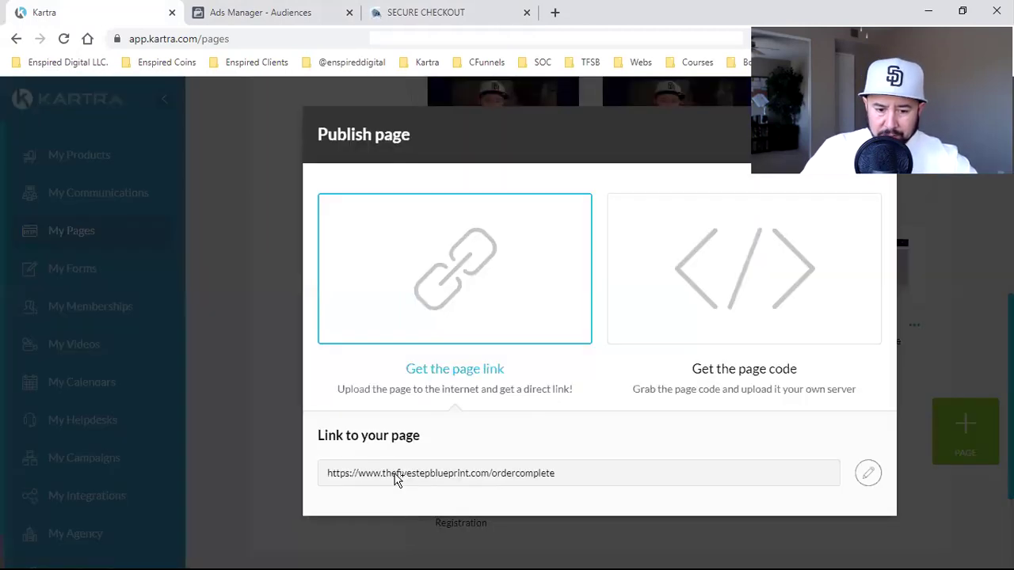
{"action": "mouse_move", "coordinate": [396, 479]}
{"action": "left_mouse_down"}
{"action": "mouse_move", "coordinate": [383, 480]}
{"action": "mouse_move", "coordinate": [394, 479]}
{"action": "left_mouse_up"}
{"action": "key", "text": "ctrl+c"}
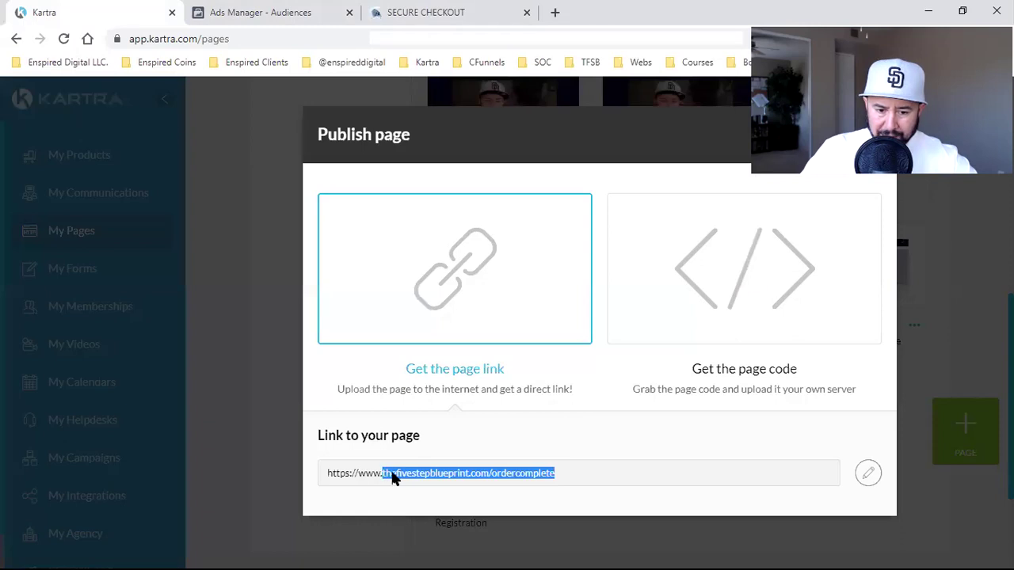
{"action": "left_click", "coordinate": [431, 10]}
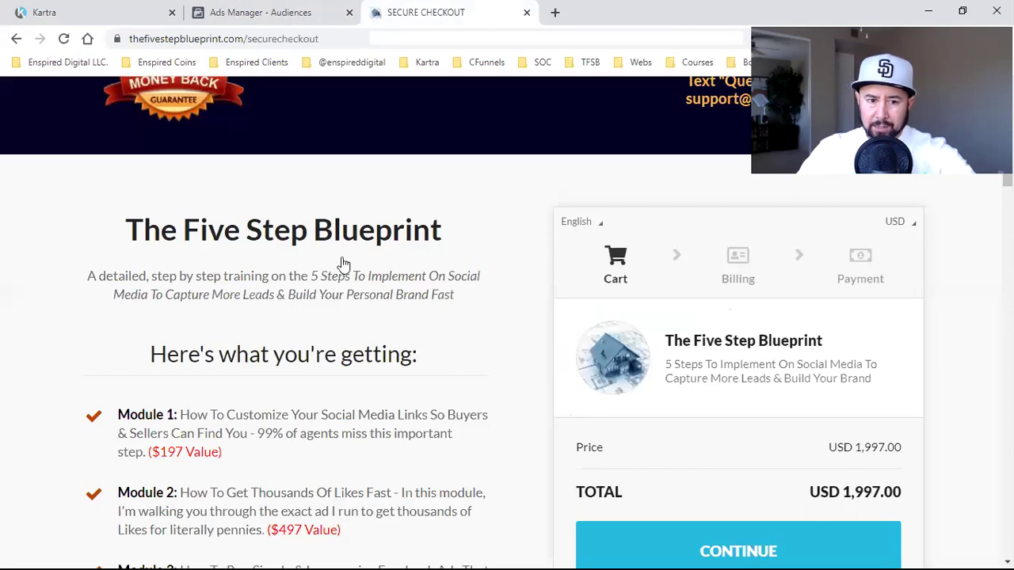
{"action": "key", "text": "ctrl+shift+Tab"}
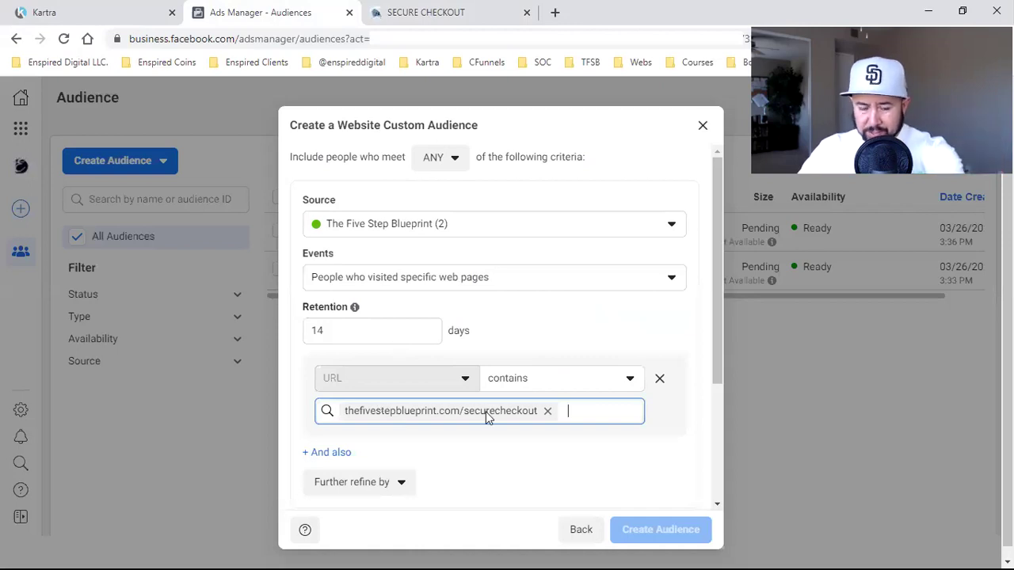
Step: Add an exclusion group for people who visited specific web pages, with a retention of 180 days
{"action": "scroll", "coordinate": [489, 400], "scroll_direction": "down", "scroll_amount": 2}
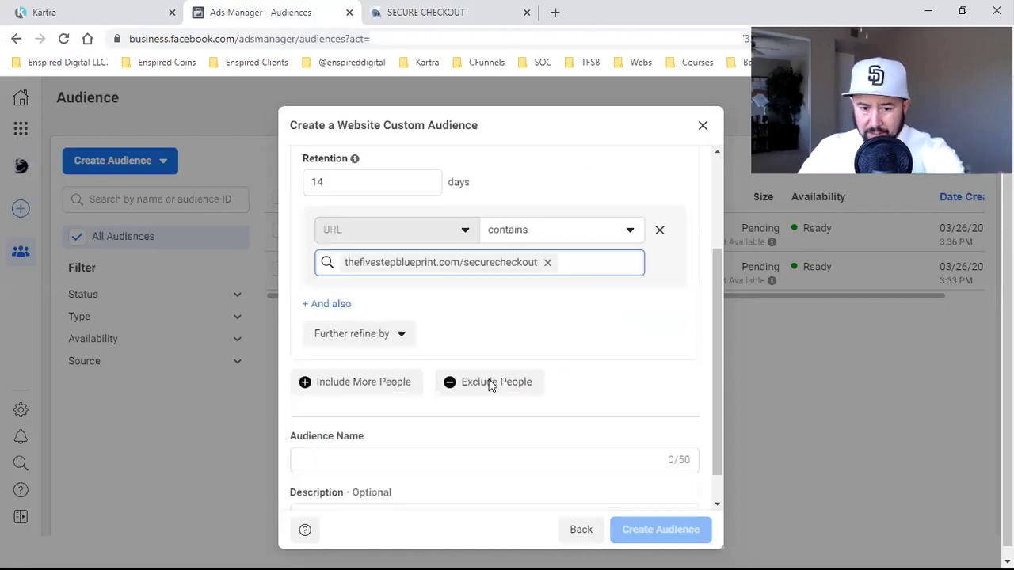
{"action": "scroll", "coordinate": [502, 345], "scroll_direction": "down", "scroll_amount": 1}
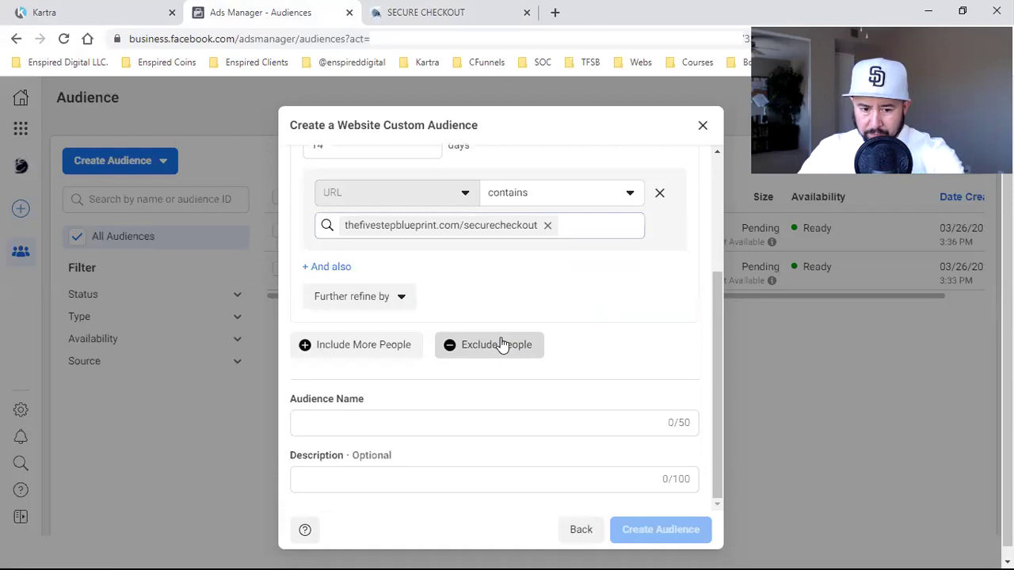
{"action": "left_click", "coordinate": [443, 344]}
{"action": "left_click", "coordinate": [447, 461]}
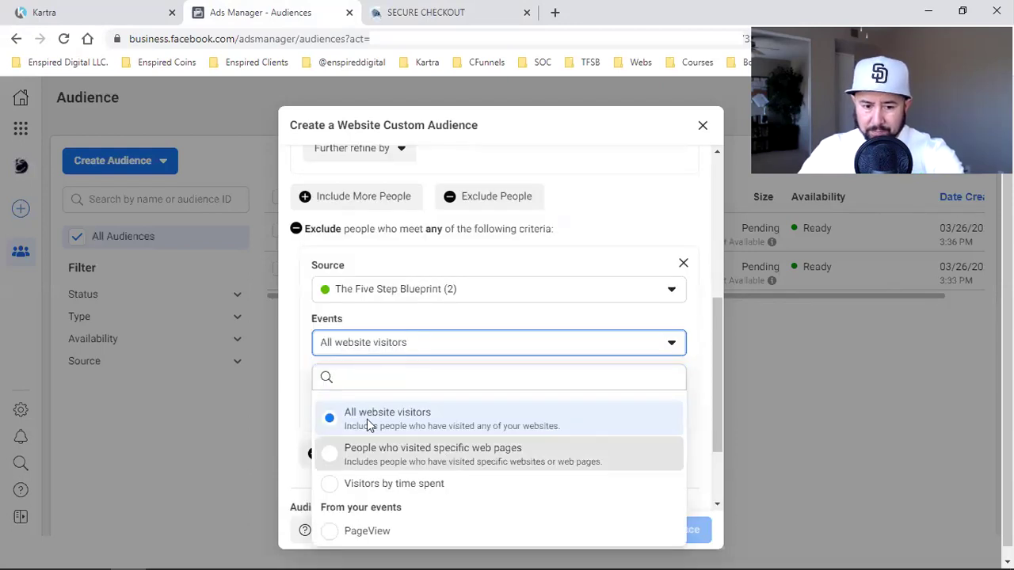
{"action": "double_click", "coordinate": [365, 391]}
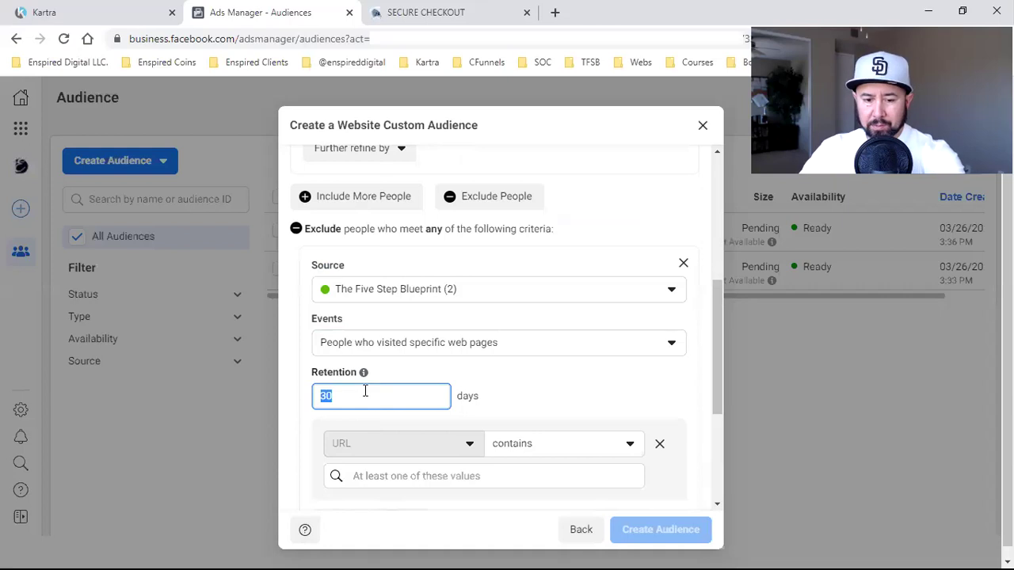
{"action": "type", "text": "180"}
Step: Add thefivestepblueprint.com/ordercomplete as the exclusion rule's URL contains value
{"action": "scroll", "coordinate": [427, 333], "scroll_direction": "down", "scroll_amount": 2}
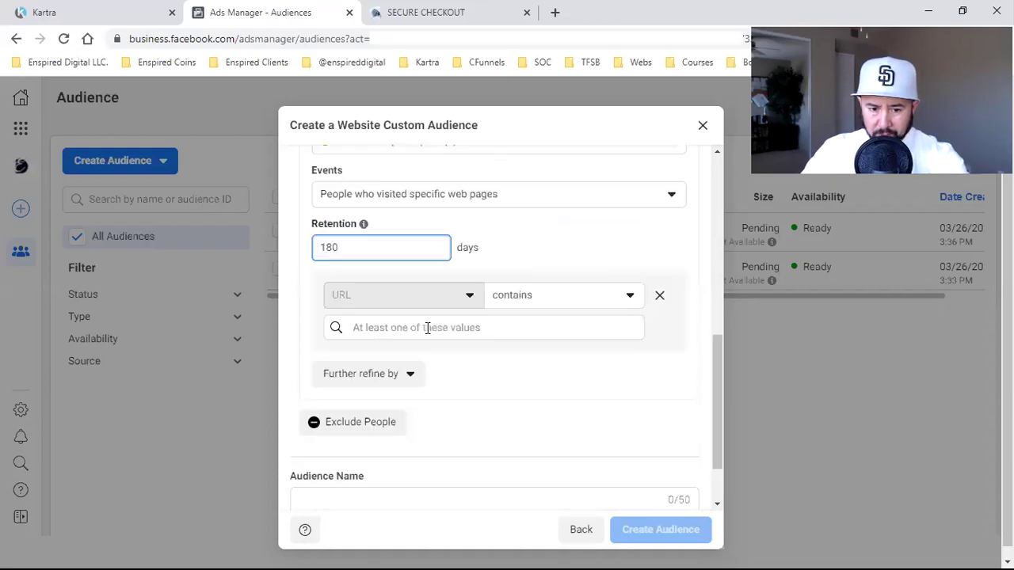
{"action": "left_click", "coordinate": [426, 328]}
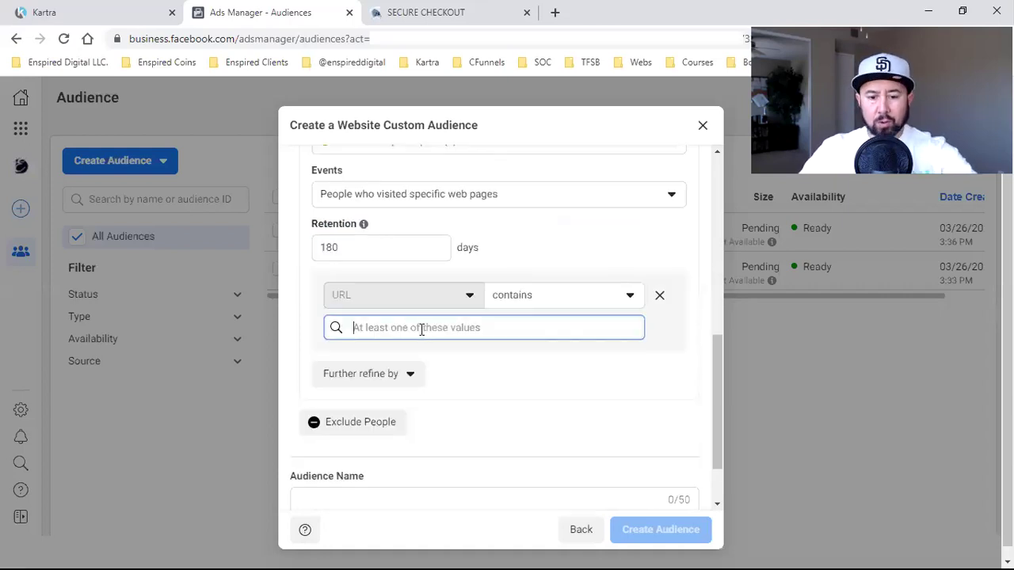
{"action": "key", "text": "ctrl+v"}
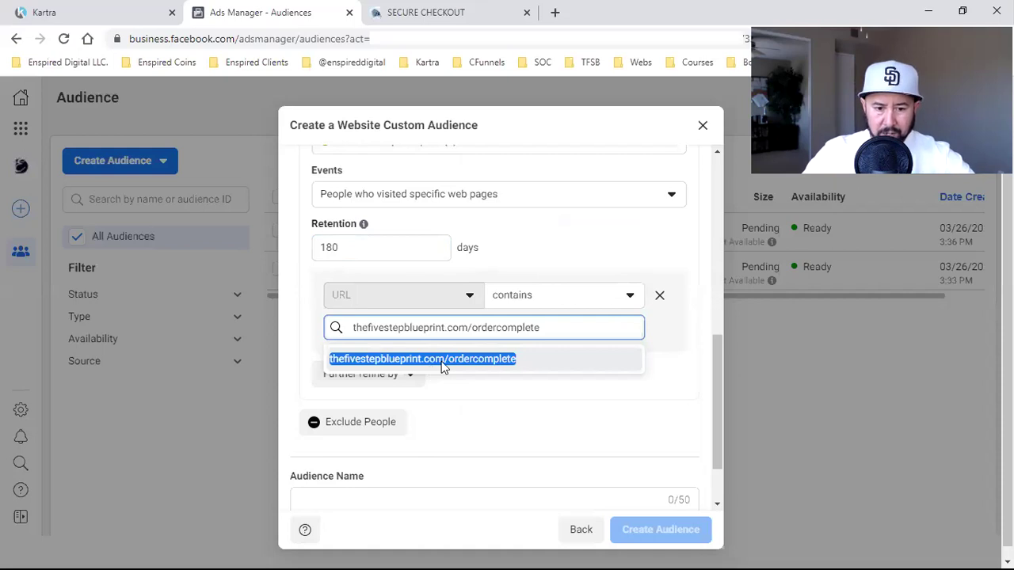
{"action": "left_click", "coordinate": [441, 361]}
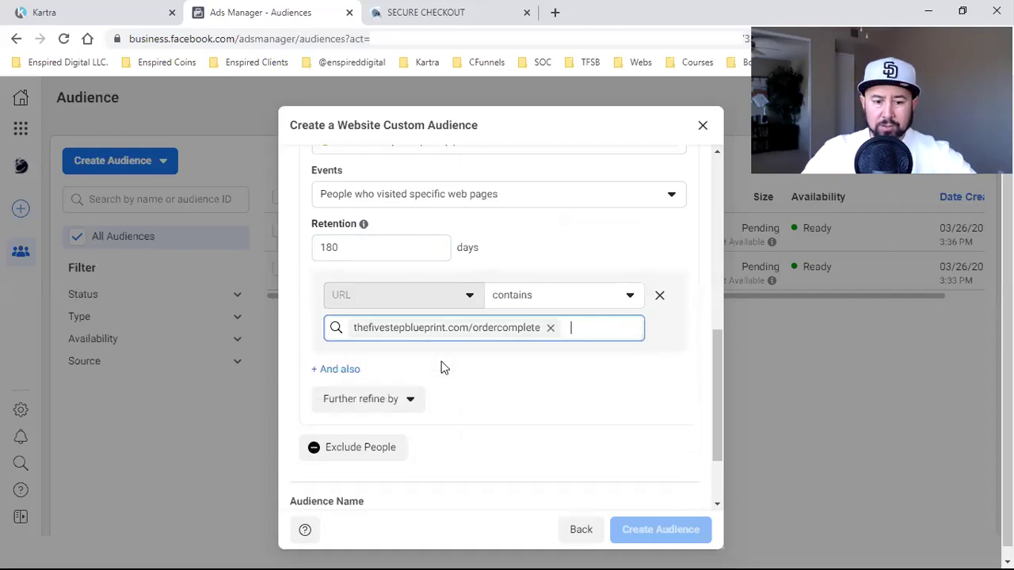
Step: Name the audience TFSB ATC (Haven't Purchased), create it, and close the creation dialog
{"action": "scroll", "coordinate": [407, 417], "scroll_direction": "down", "scroll_amount": 2}
{"action": "left_click", "coordinate": [407, 418]}
{"action": "type", "text": "TFSB ATC"}
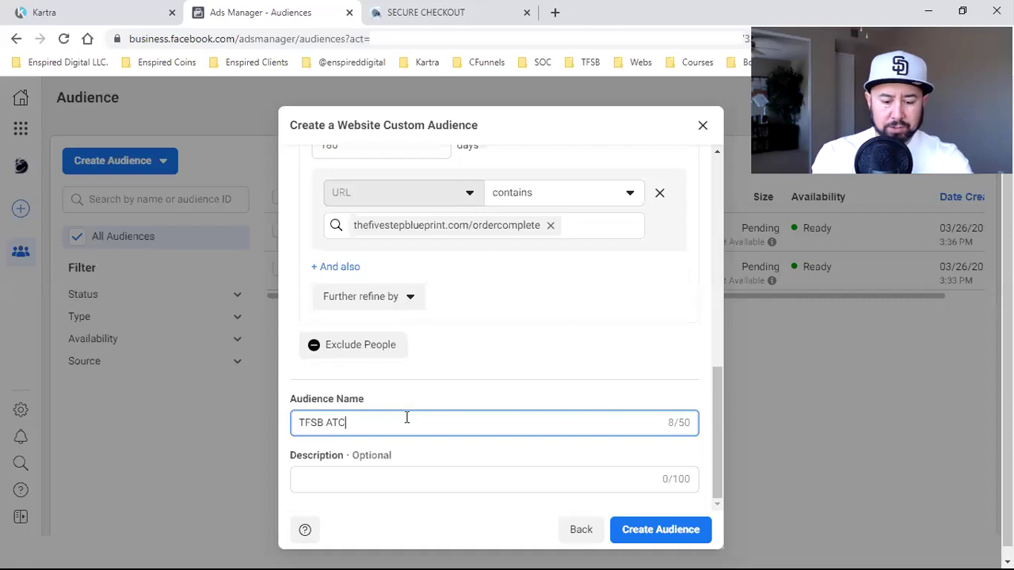
{"action": "type", "text": " (Haven't Purchased)"}
{"action": "left_click", "coordinate": [598, 514]}
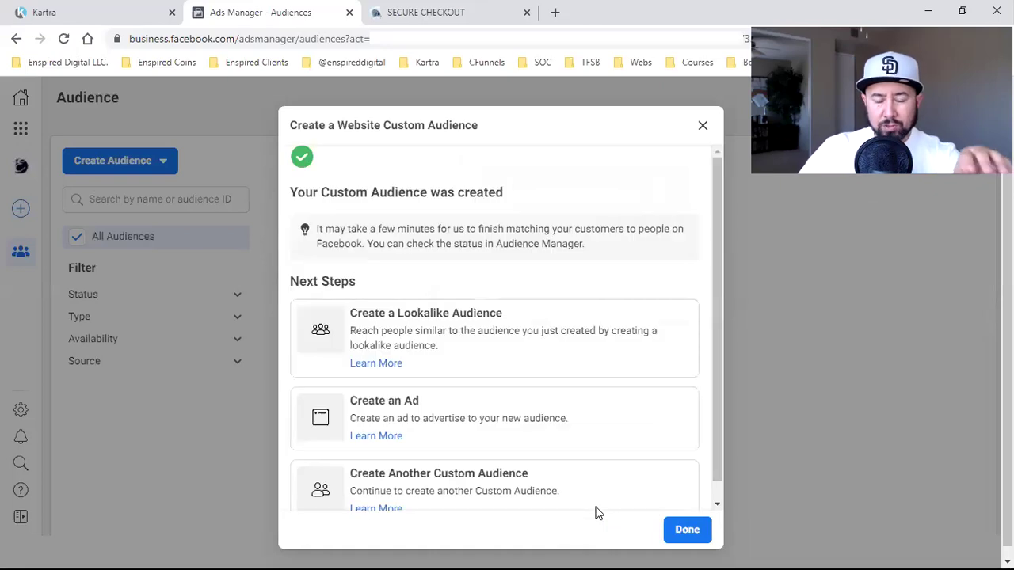
{"action": "left_click", "coordinate": [661, 538]}
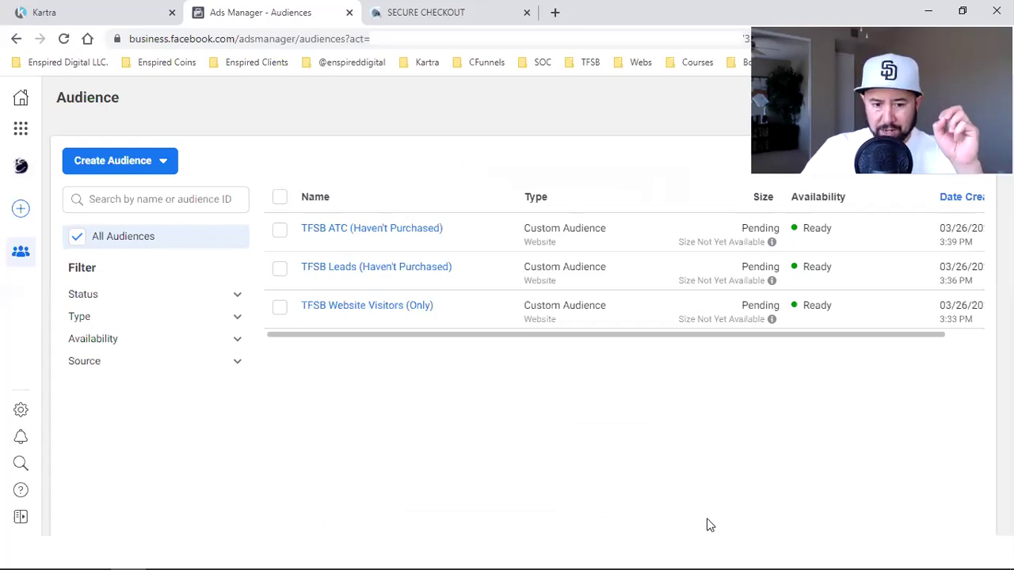
{"action": "mouse_move", "coordinate": [410, 388]}
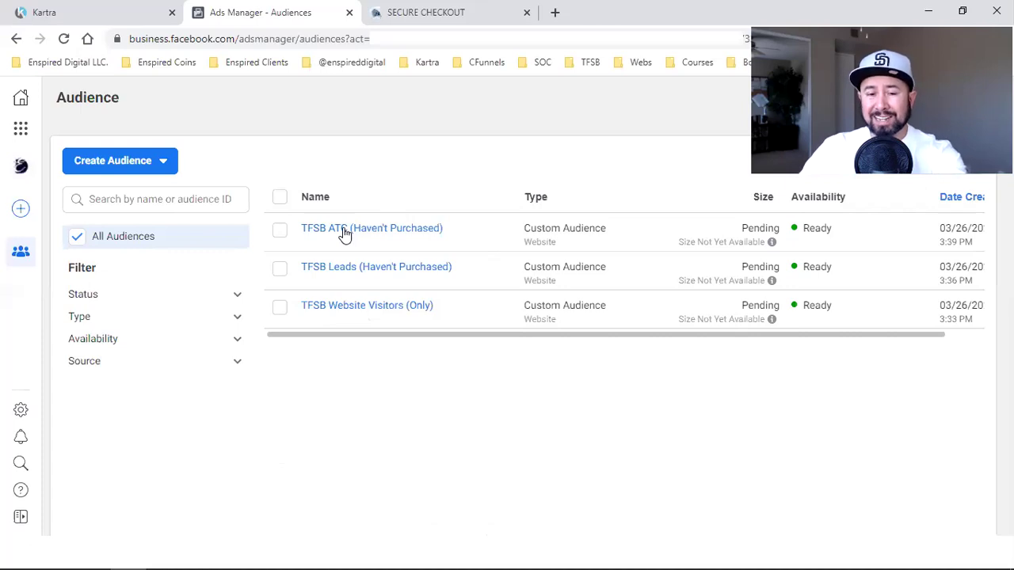
{"action": "mouse_move", "coordinate": [344, 234]}
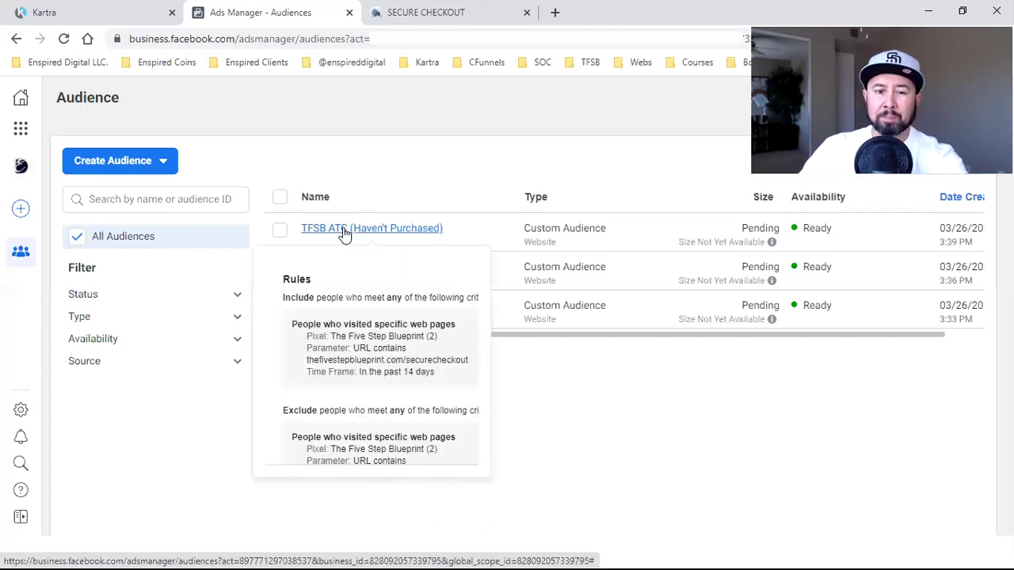
{"action": "key", "text": "ctrl+shift+Tab"}
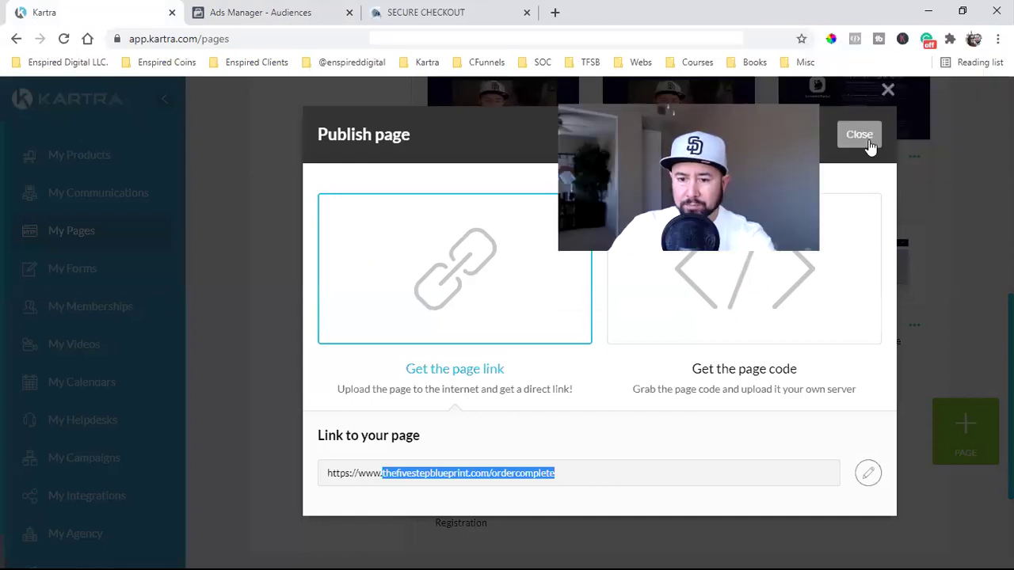
{"action": "left_click", "coordinate": [919, 340]}
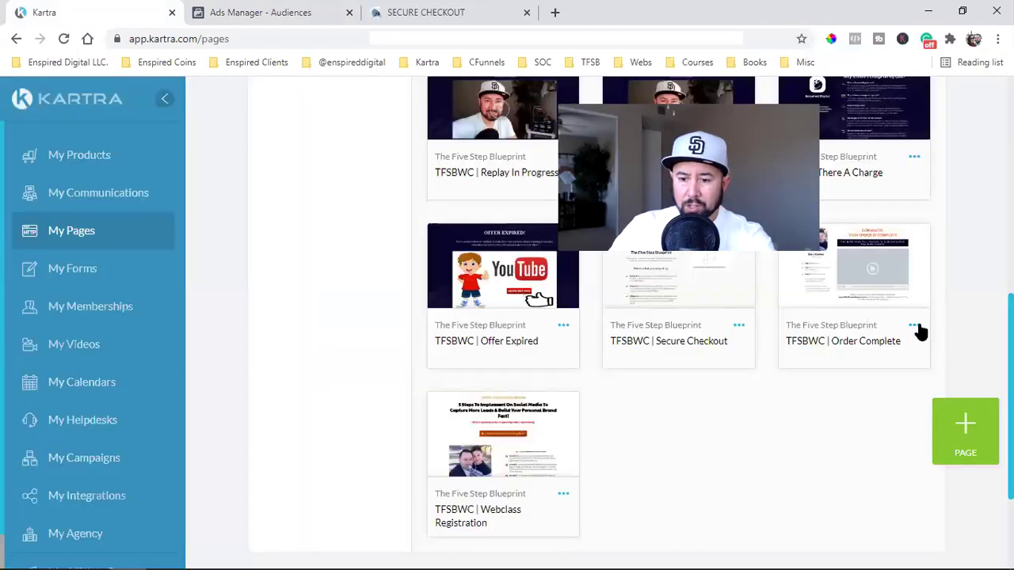
{"action": "left_click", "coordinate": [914, 324]}
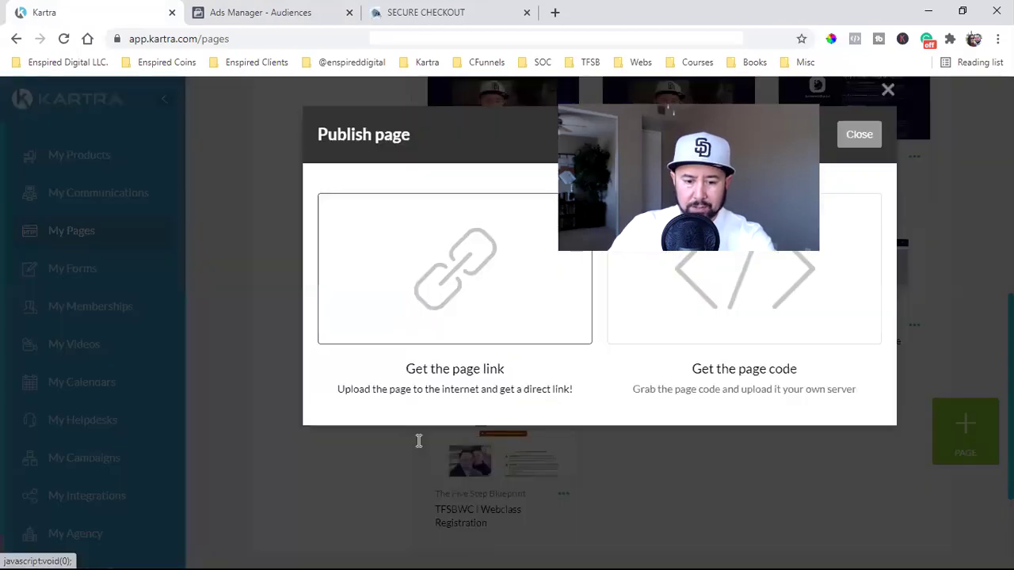
{"action": "left_click_drag", "start_coordinate": [556, 474], "coordinate": [501, 474]}
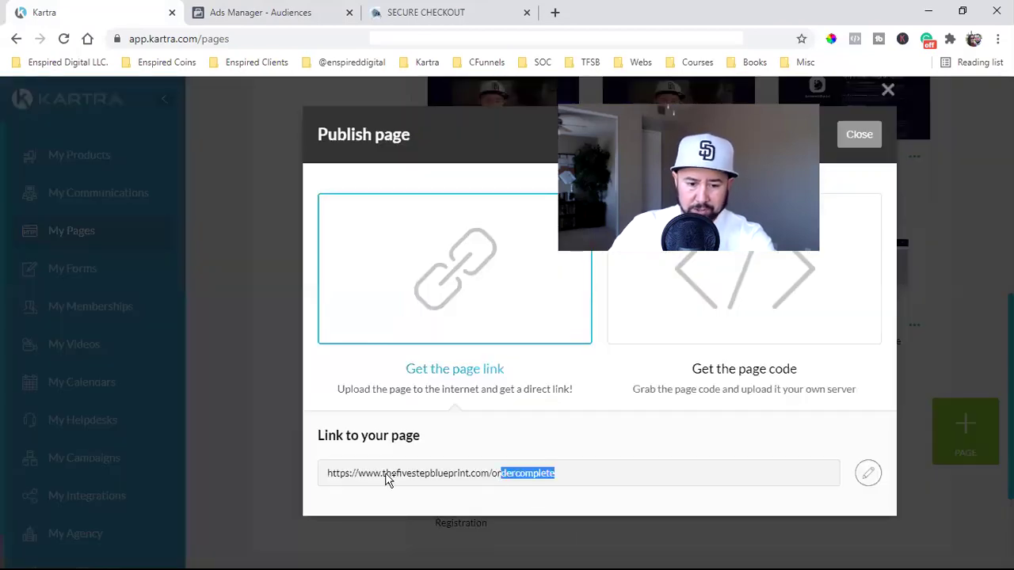
{"action": "left_click_drag", "start_coordinate": [386, 480], "coordinate": [396, 480]}
{"action": "key", "text": "ctrl+c"}
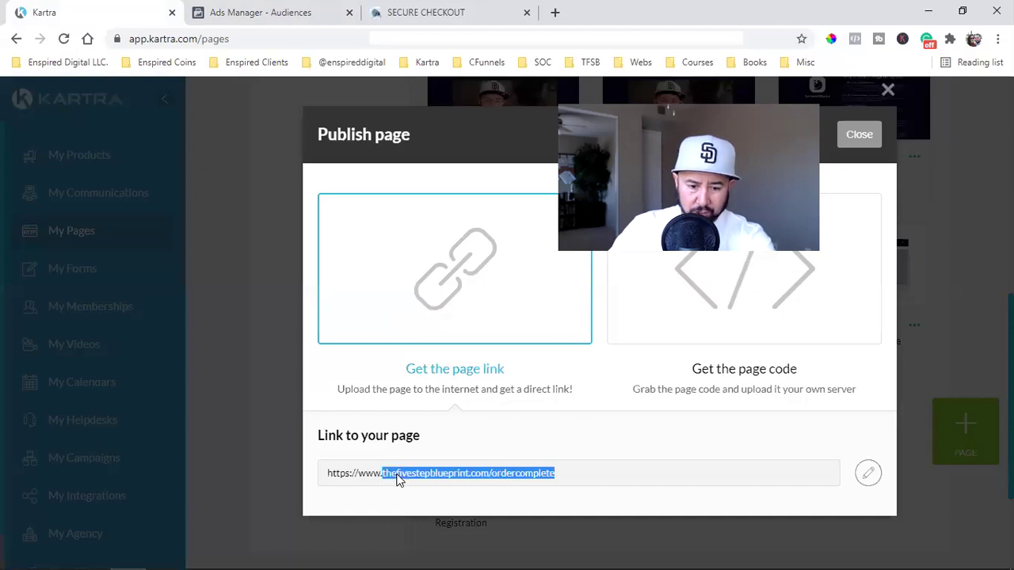
{"action": "left_click", "coordinate": [332, 8]}
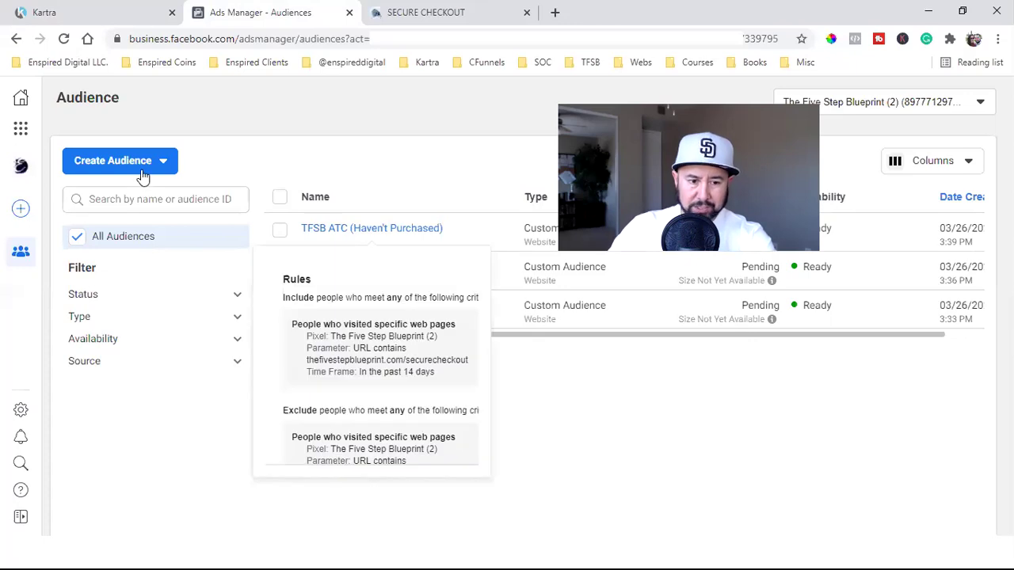
Step: Start a new custom audience with Website as its source and target people who visited specific web pages
{"action": "left_click", "coordinate": [139, 168]}
{"action": "left_click", "coordinate": [119, 203]}
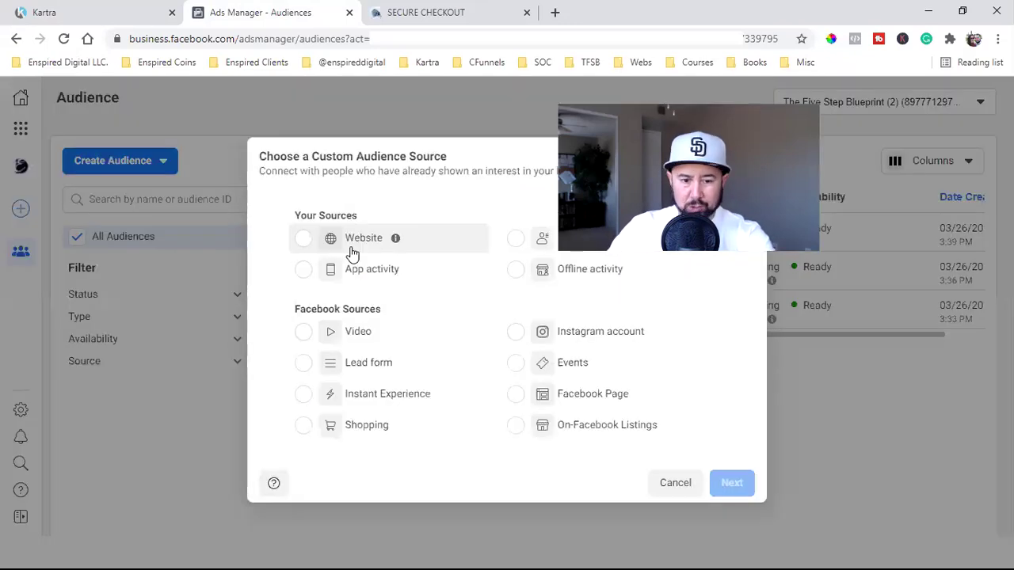
{"action": "left_click", "coordinate": [352, 252]}
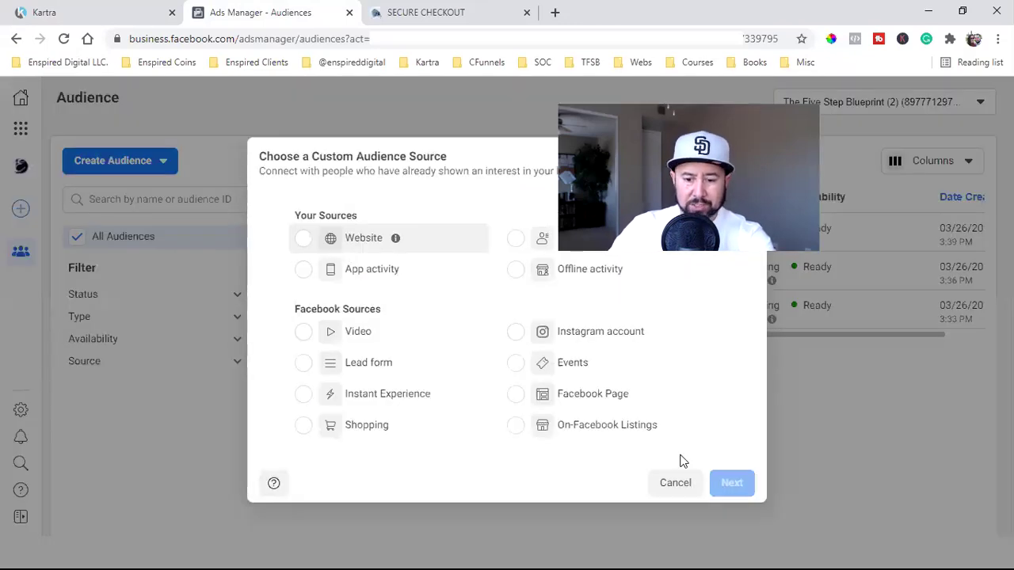
{"action": "left_click", "coordinate": [732, 470]}
{"action": "left_click", "coordinate": [368, 283]}
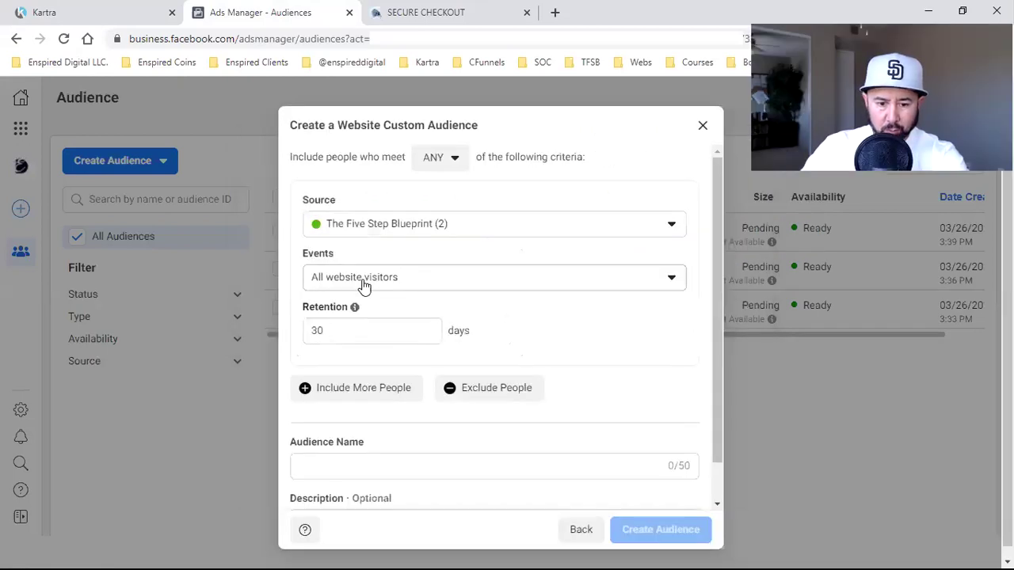
{"action": "left_click", "coordinate": [419, 346]}
Step: Set the retention to 180 days and add thefivestepblueprint.com/ordercomplete as the URL contains value
{"action": "double_click", "coordinate": [330, 330]}
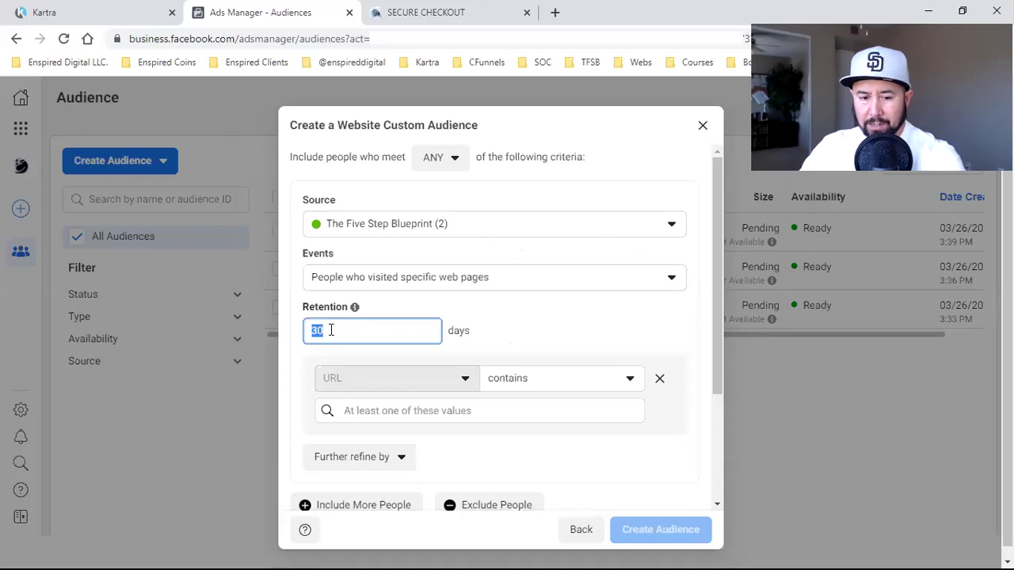
{"action": "type", "text": "18"}
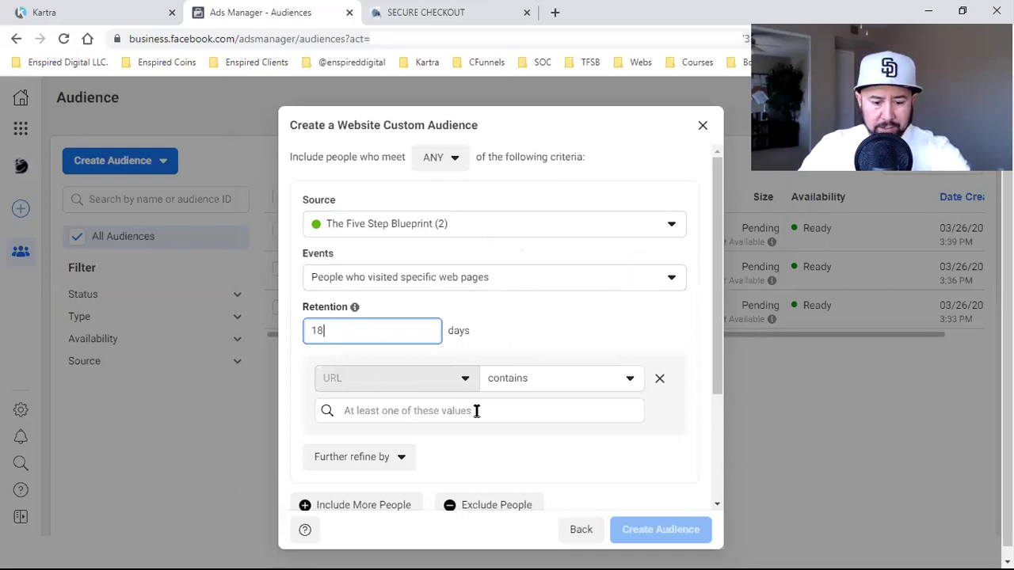
{"action": "type", "text": "0"}
{"action": "key", "text": "Tab"}
{"action": "key", "text": "ctrl+v"}
{"action": "left_click", "coordinate": [444, 444]}
Step: Name the order-complete visitors audience TFSB Students and create it
{"action": "scroll", "coordinate": [441, 443], "scroll_direction": "down", "scroll_amount": 3}
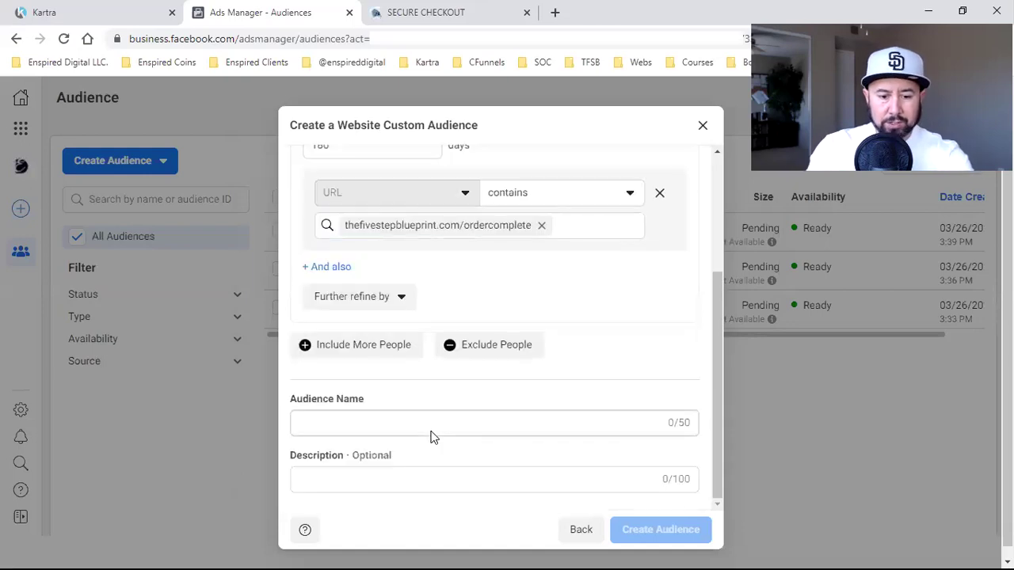
{"action": "left_click", "coordinate": [445, 428]}
{"action": "type", "text": "TFS"}
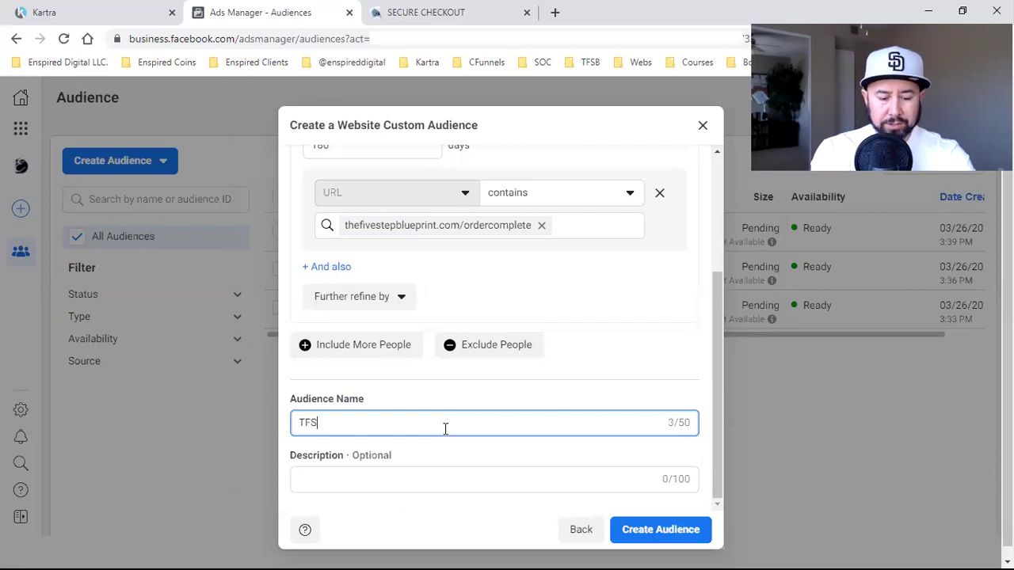
{"action": "type", "text": "B Strudent"}
{"action": "key", "text": "BackSpace"}
{"action": "key", "text": "BackSpace"}
{"action": "key", "text": "BackSpace"}
{"action": "key", "text": "BackSpace"}
{"action": "key", "text": "BackSpace"}
{"action": "key", "text": "BackSpace"}
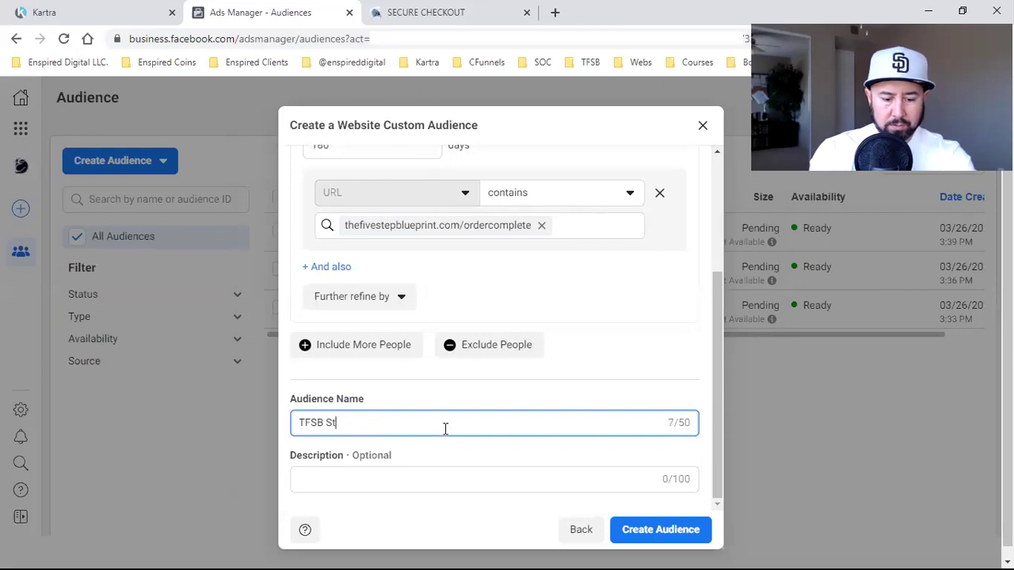
{"action": "type", "text": "udents"}
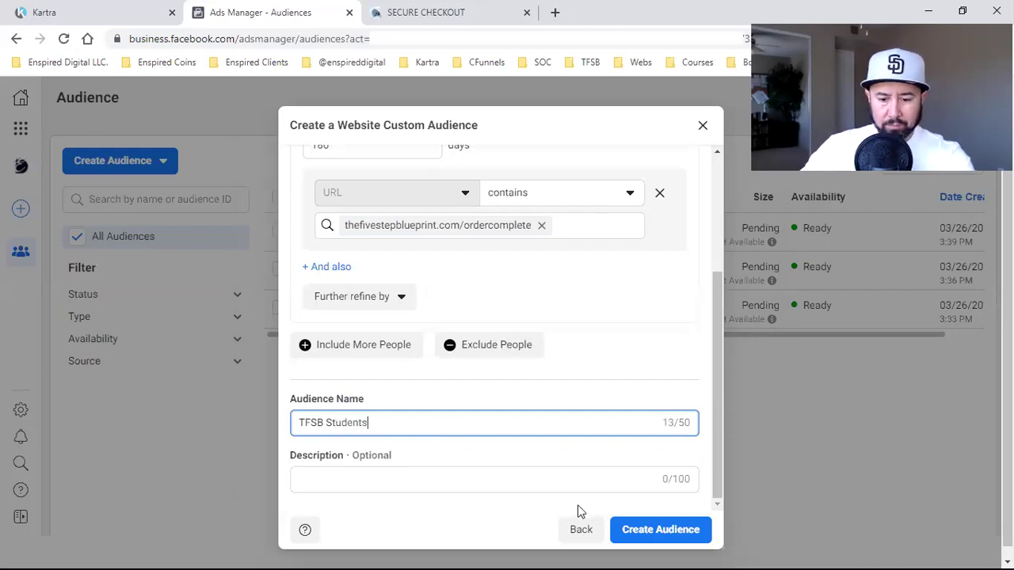
{"action": "left_click", "coordinate": [660, 528]}
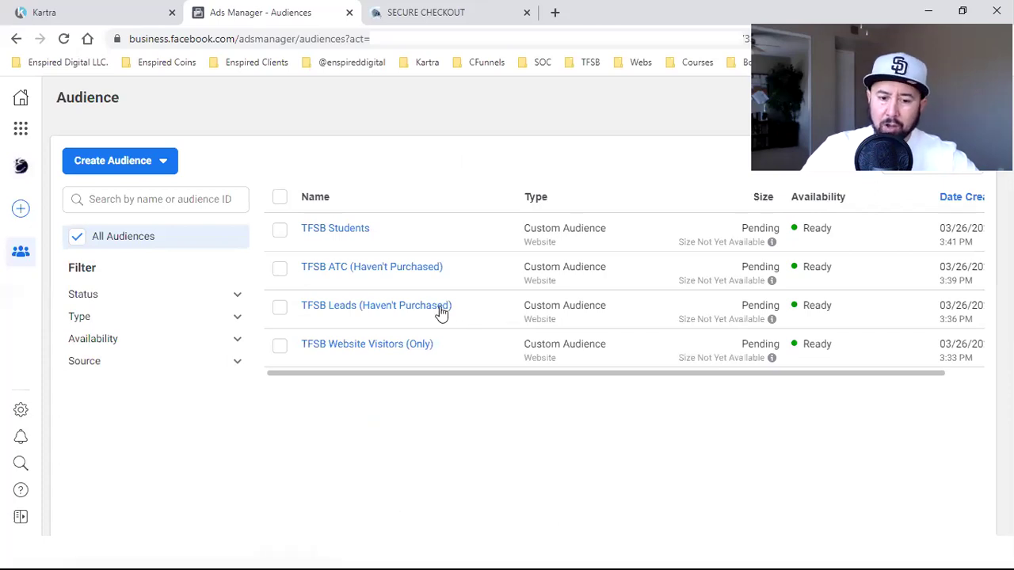
{"action": "mouse_move", "coordinate": [445, 313]}
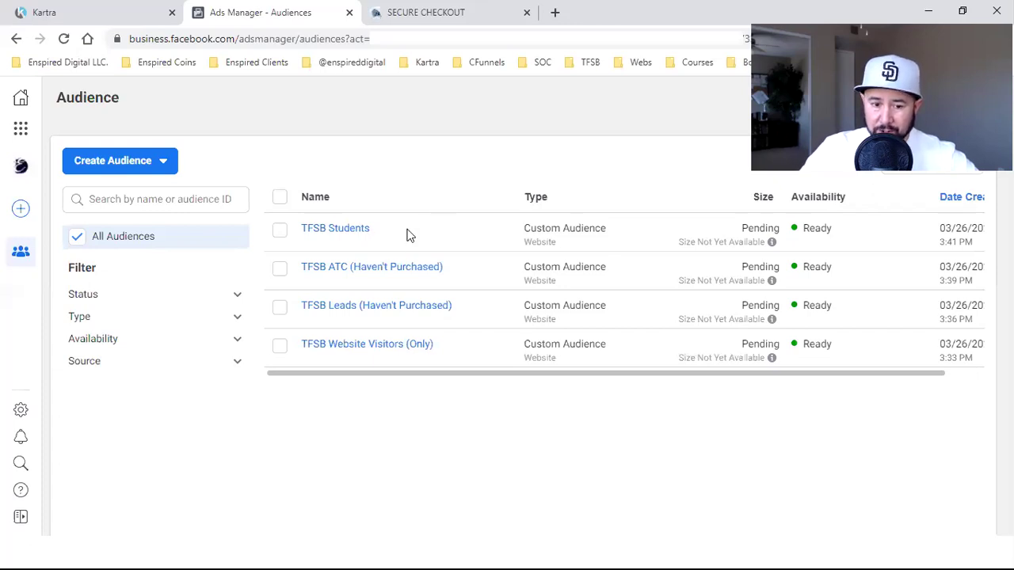
{"action": "mouse_move", "coordinate": [410, 235]}
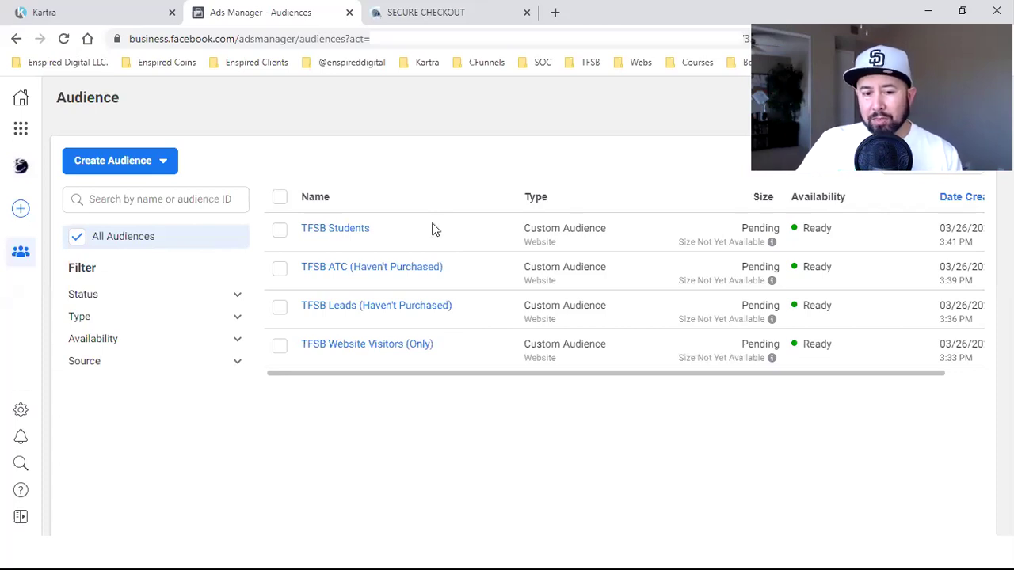
{"action": "mouse_move", "coordinate": [346, 240]}
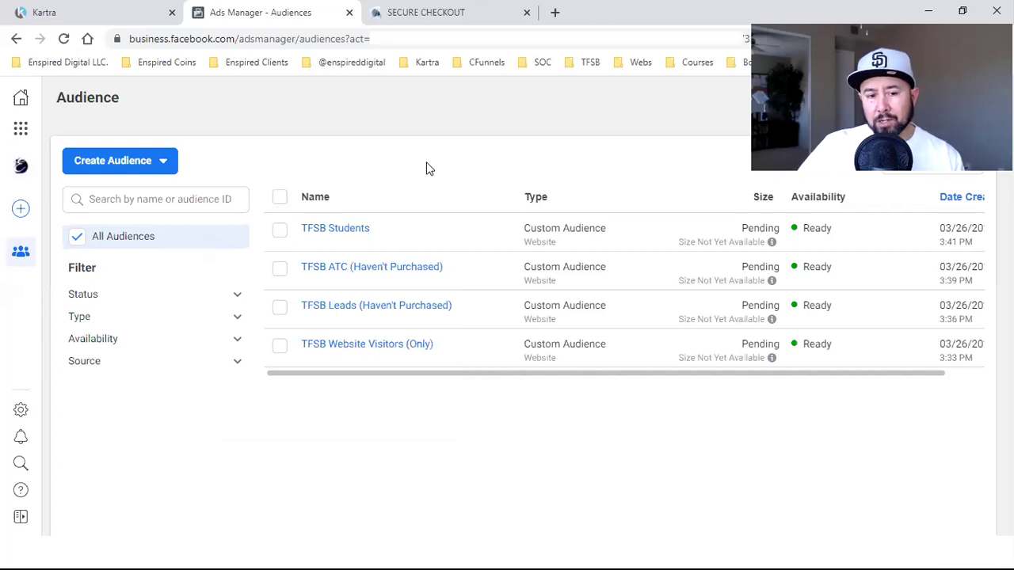
{"action": "left_click", "coordinate": [127, 169]}
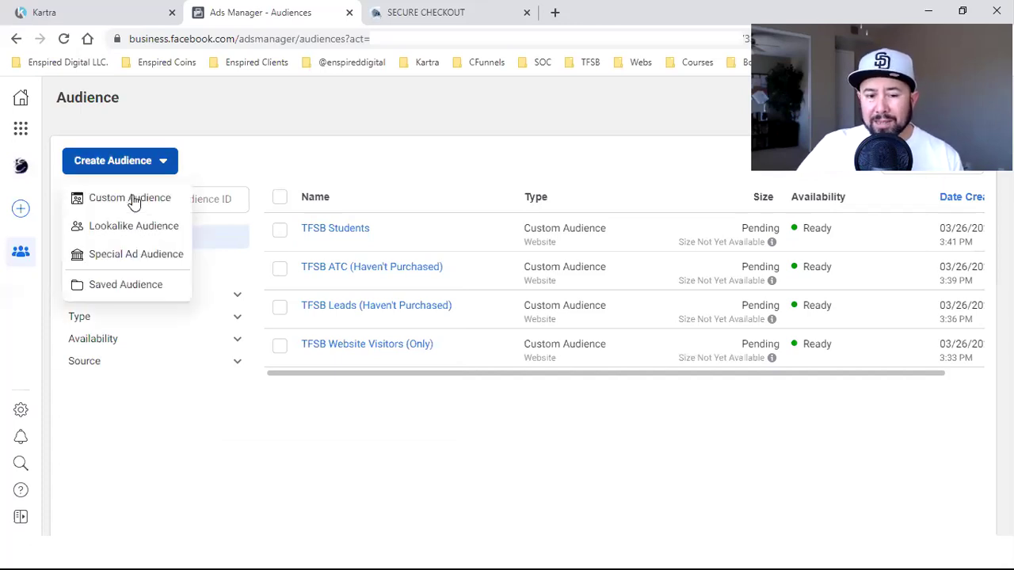
{"action": "left_click", "coordinate": [134, 199]}
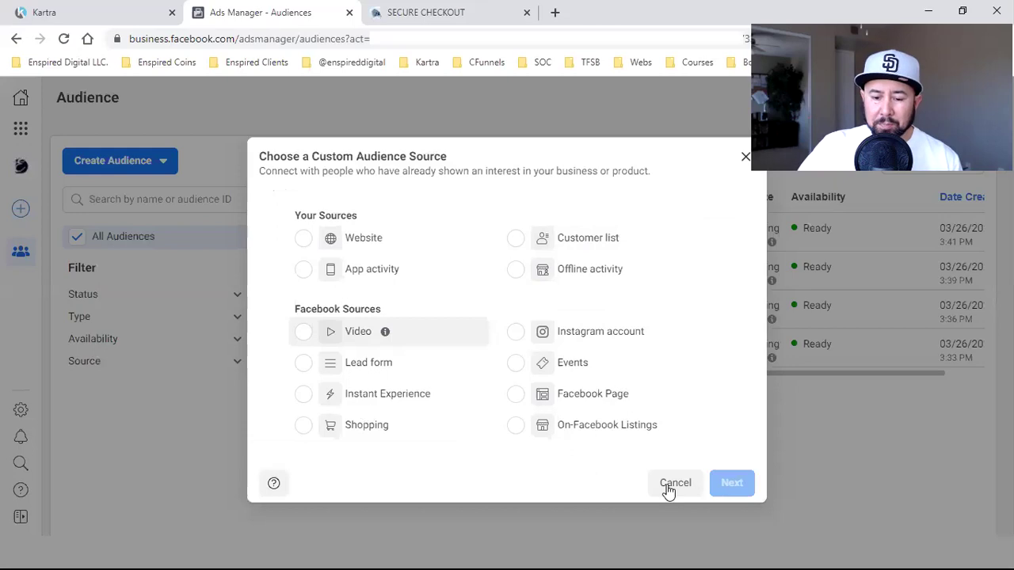
{"action": "left_click", "coordinate": [441, 516]}
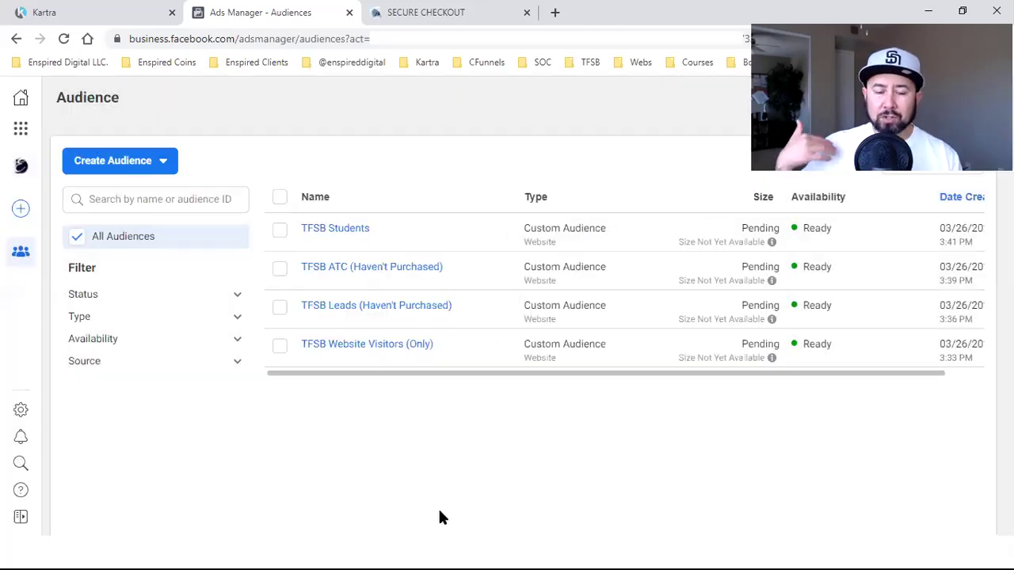